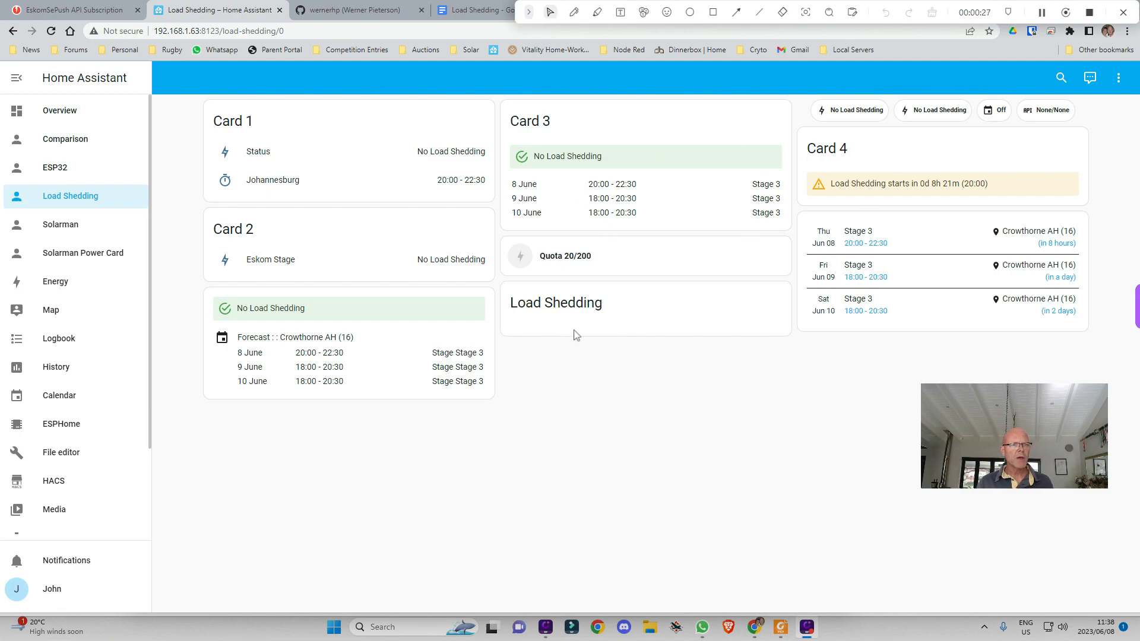
Scroll through the EskomSePush API plans on Gumroad, from the free 50-requests-per-day tier to $550 Business
left_click(71, 10)
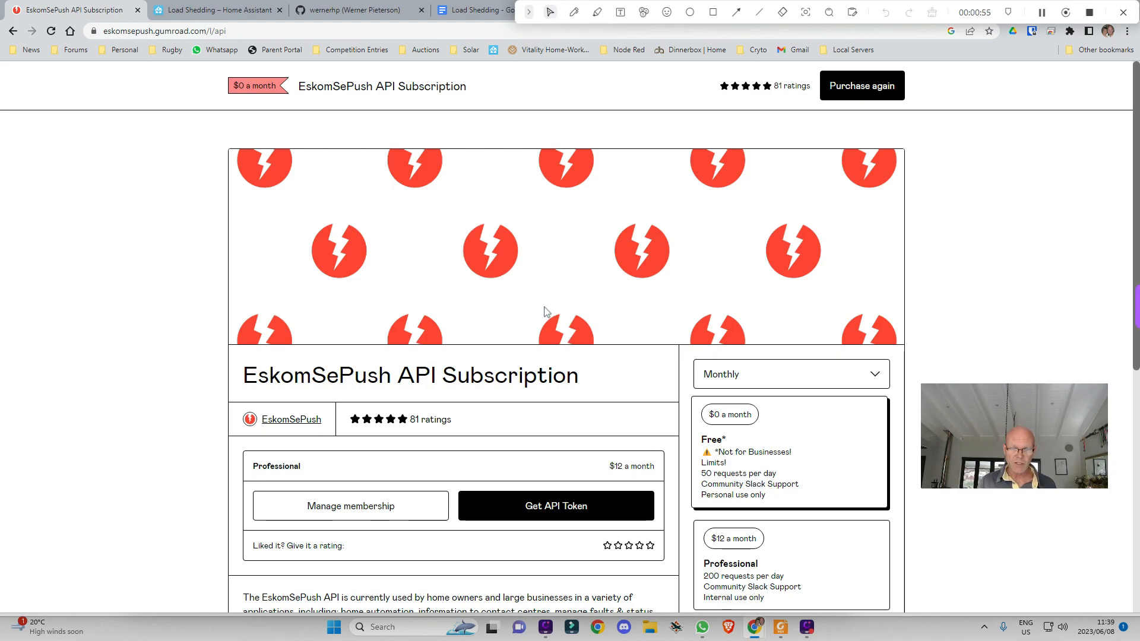
scroll(348, 293, "down", 3)
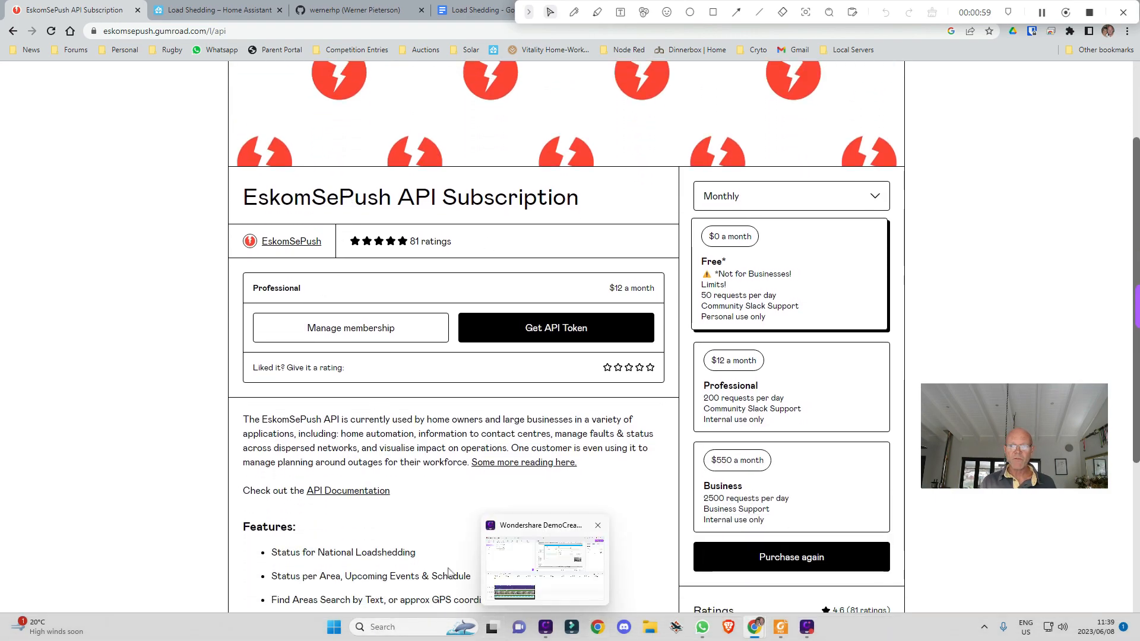
scroll(382, 444, "down", 1)
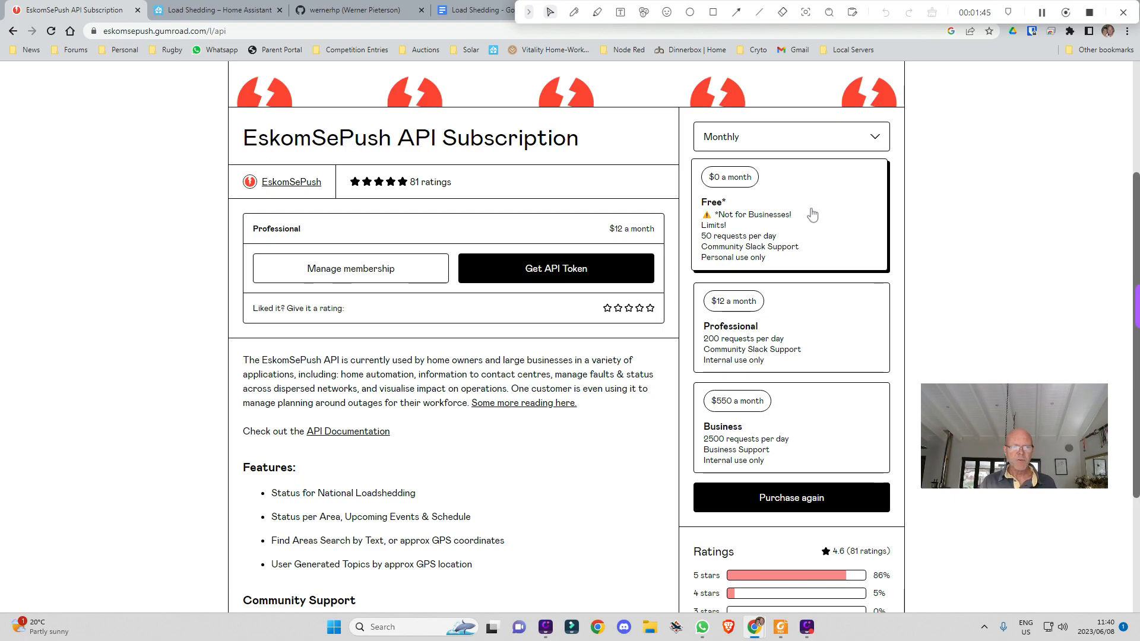
scroll(462, 423, "down", 2)
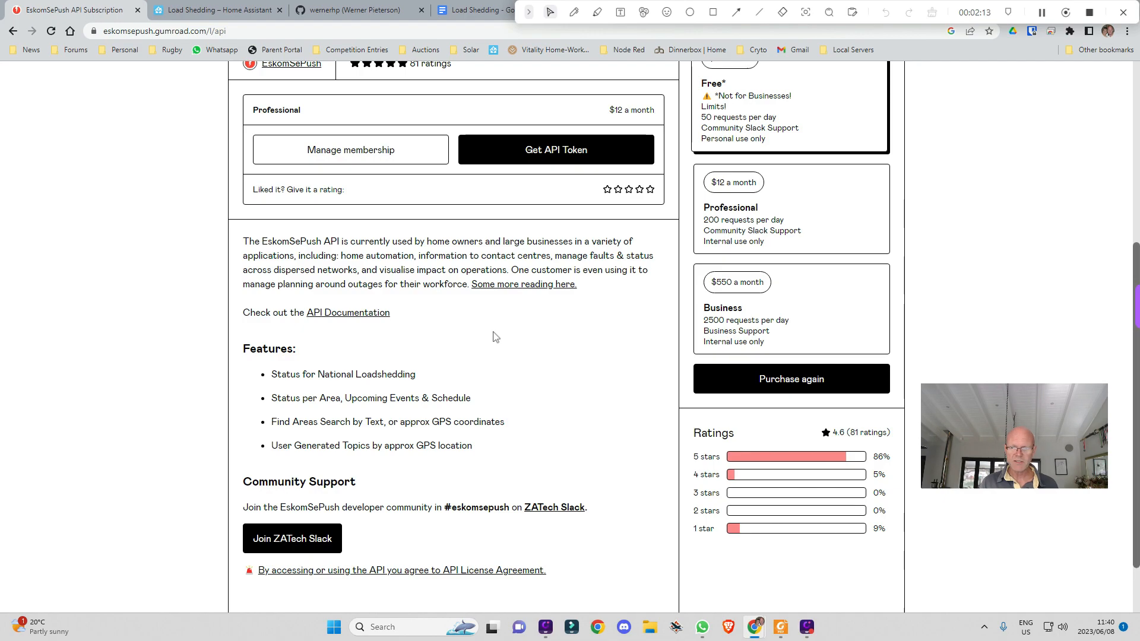
scroll(504, 335, "up", 6)
scroll(621, 234, "down", 7)
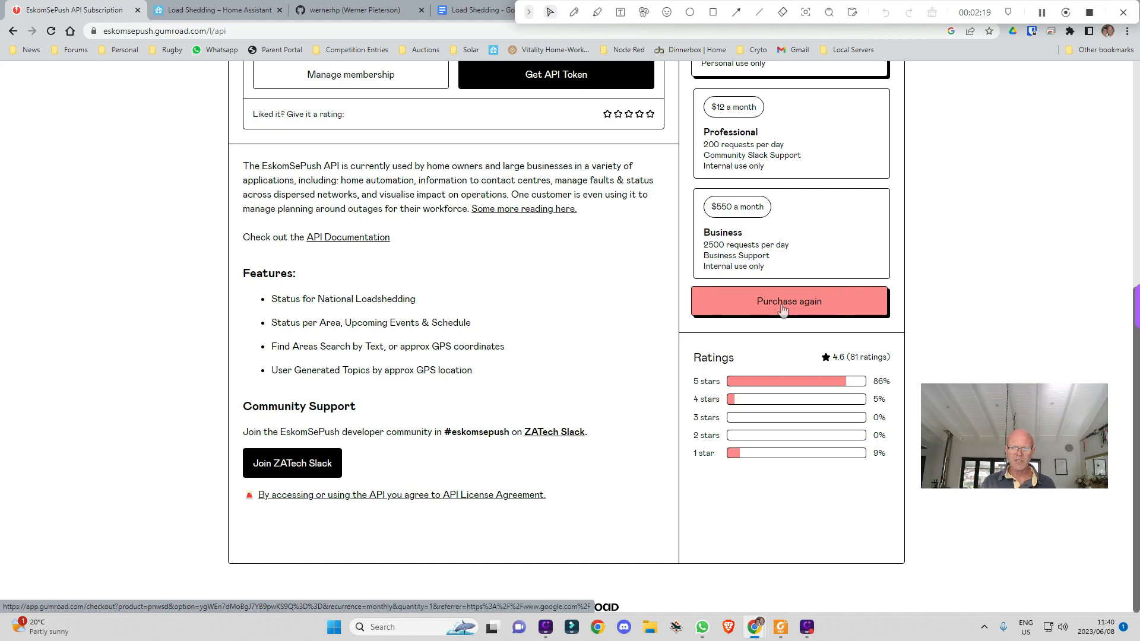
Start the Gumroad API subscription checkout, then open HACS in Home Assistant
left_click(785, 308)
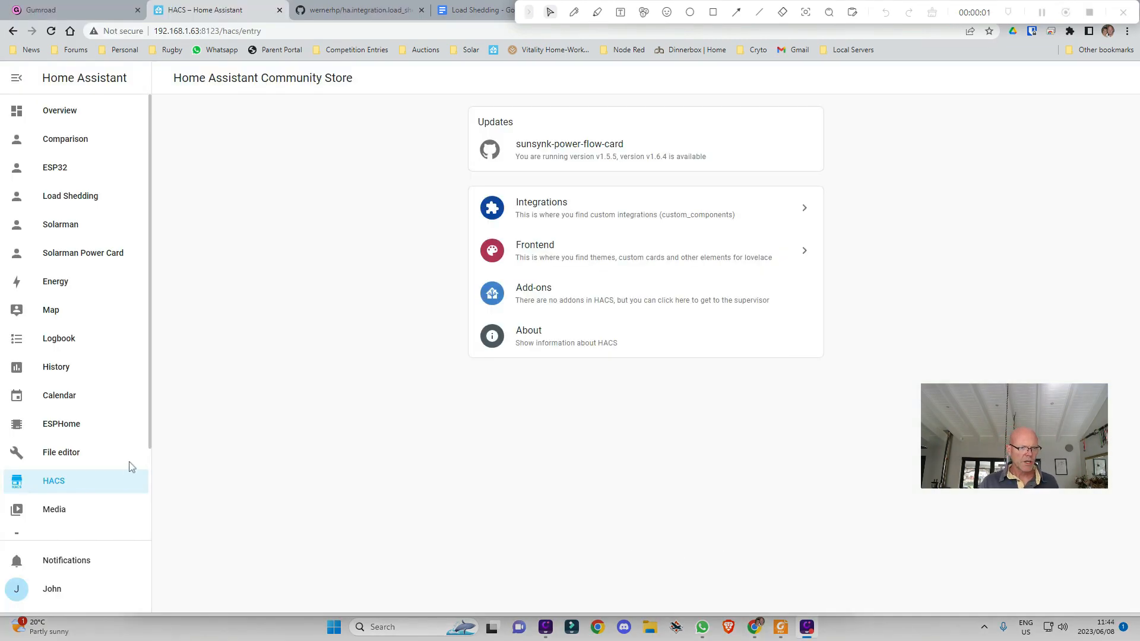
left_click(71, 487)
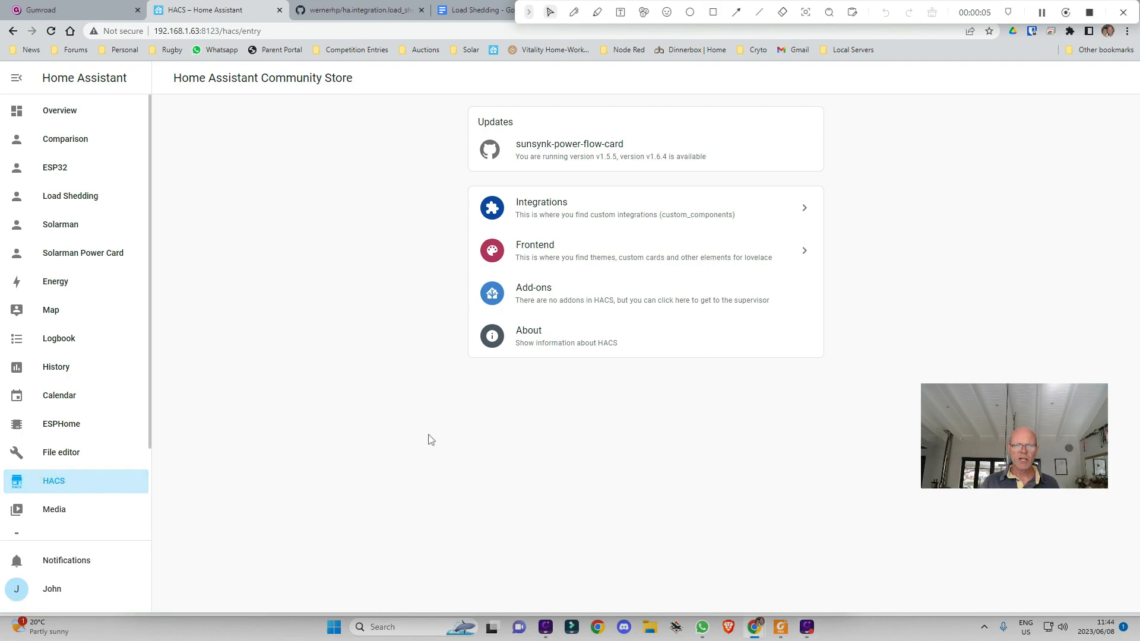
left_click(348, 10)
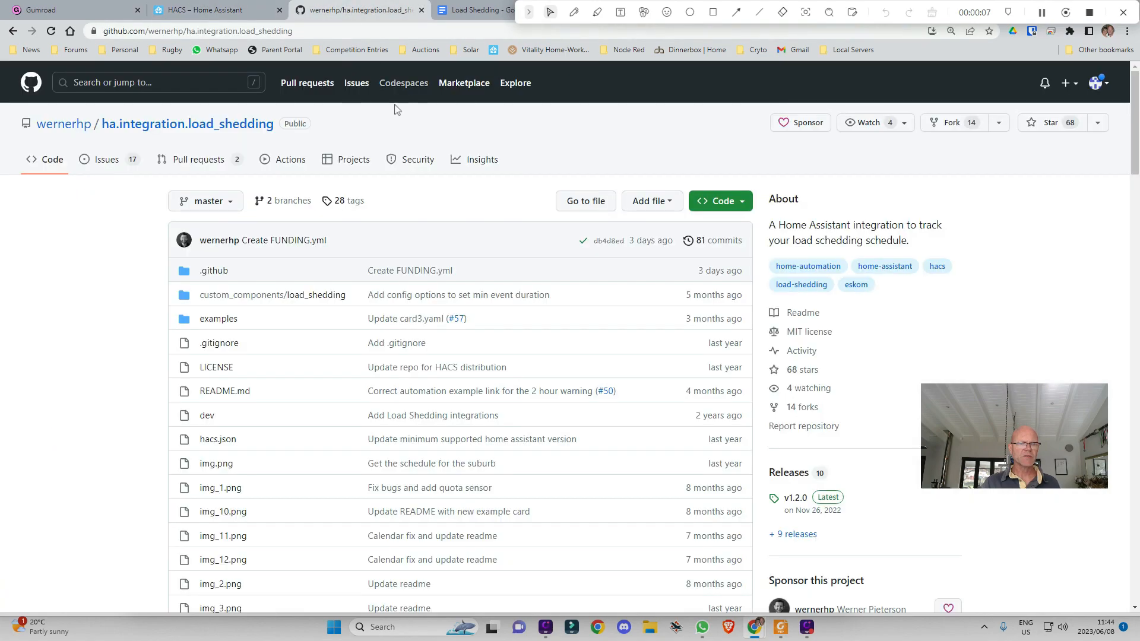
left_click(62, 125)
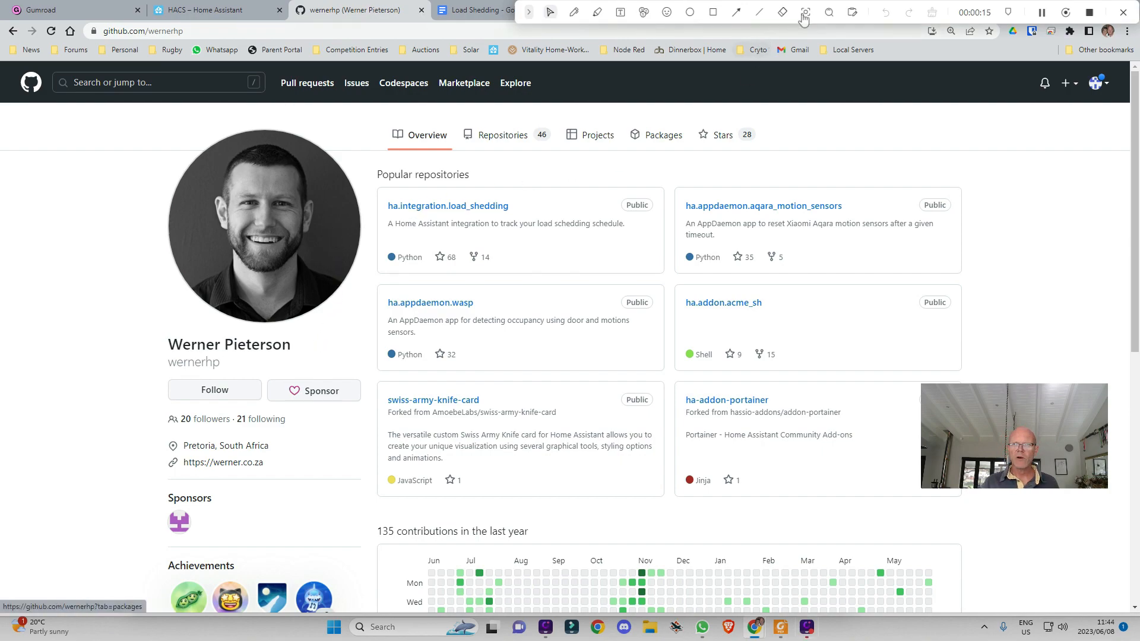
left_click_drag(865, 10, 1139, 58)
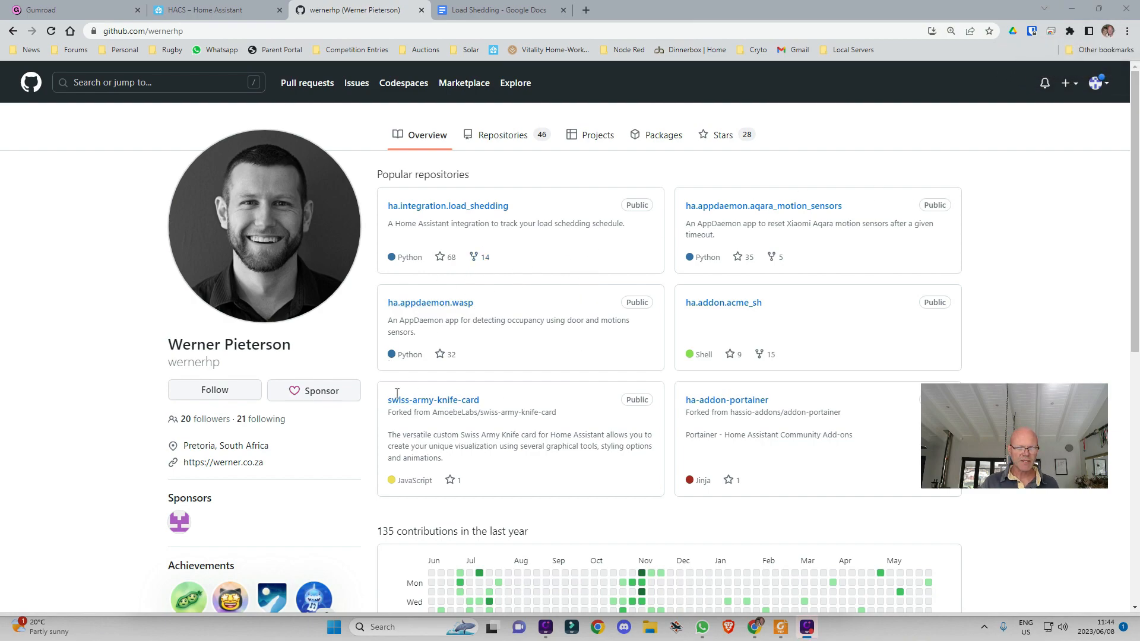
scroll(566, 339, "down", 1)
scroll(573, 345, "up", 1)
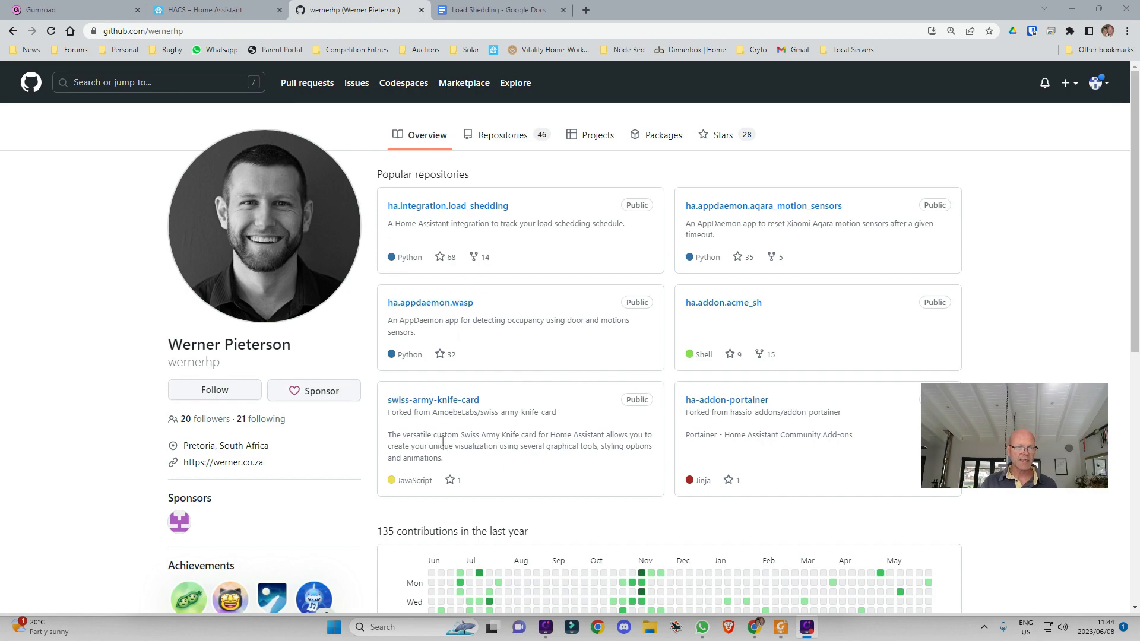
left_click(469, 208)
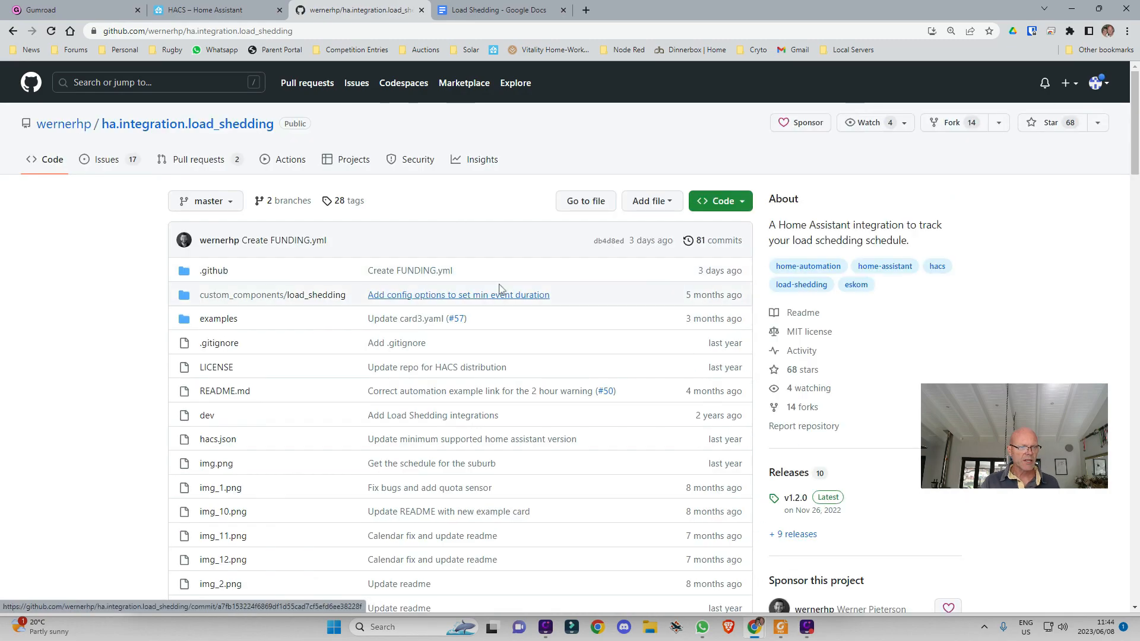
scroll(502, 305, "down", 8)
scroll(509, 313, "down", 20)
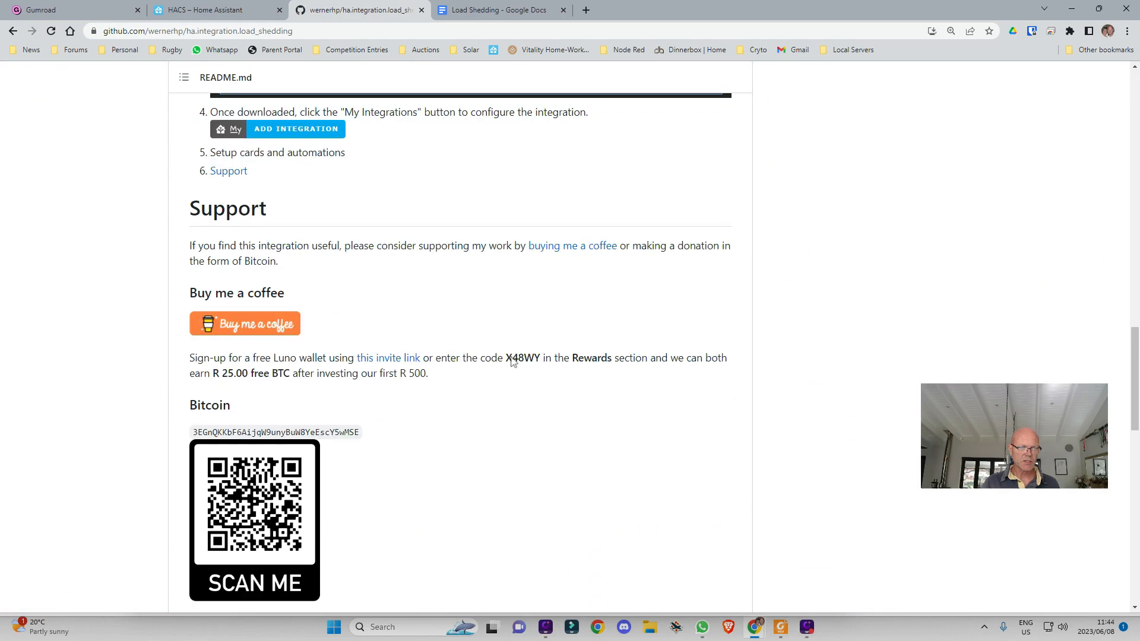
scroll(523, 377, "down", 2)
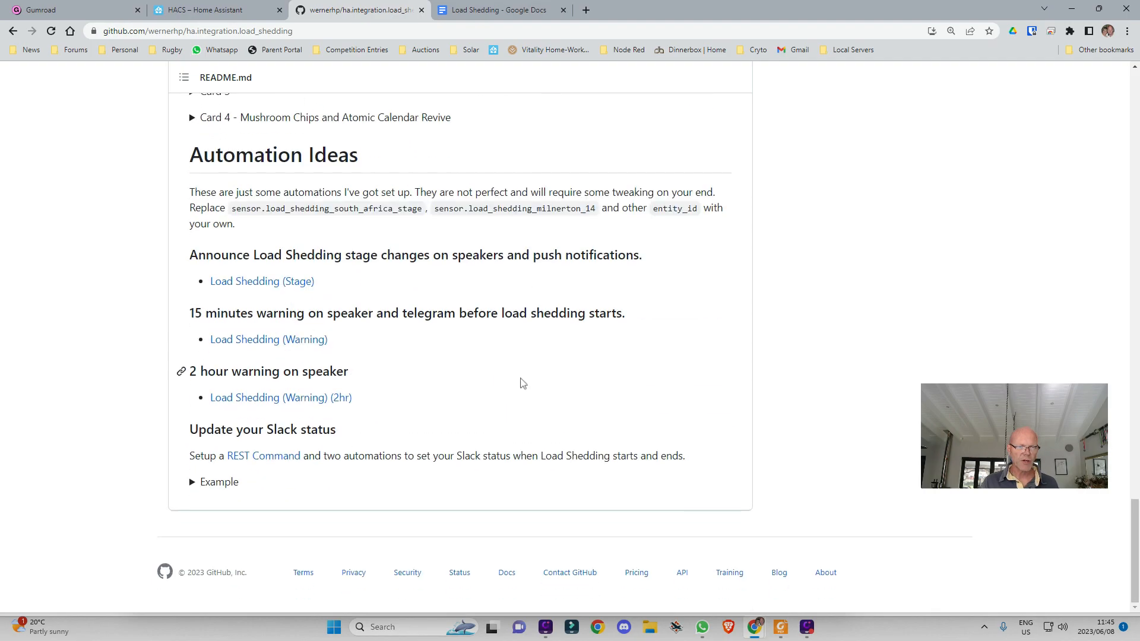
scroll(523, 383, "up", 20)
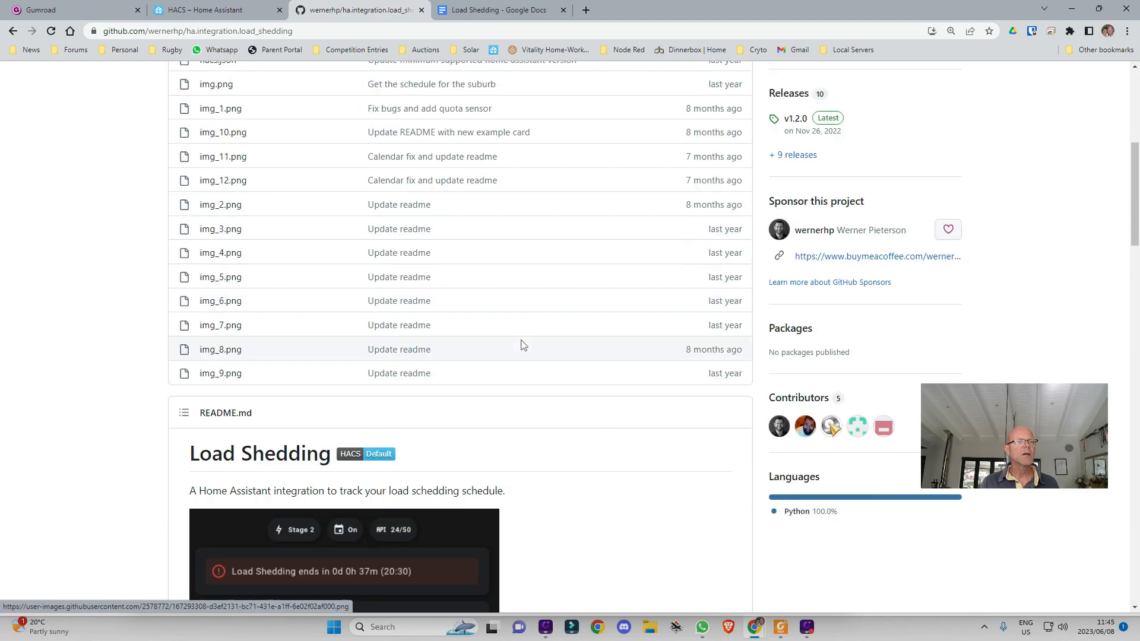
scroll(523, 346, "up", 10)
left_click(201, 11)
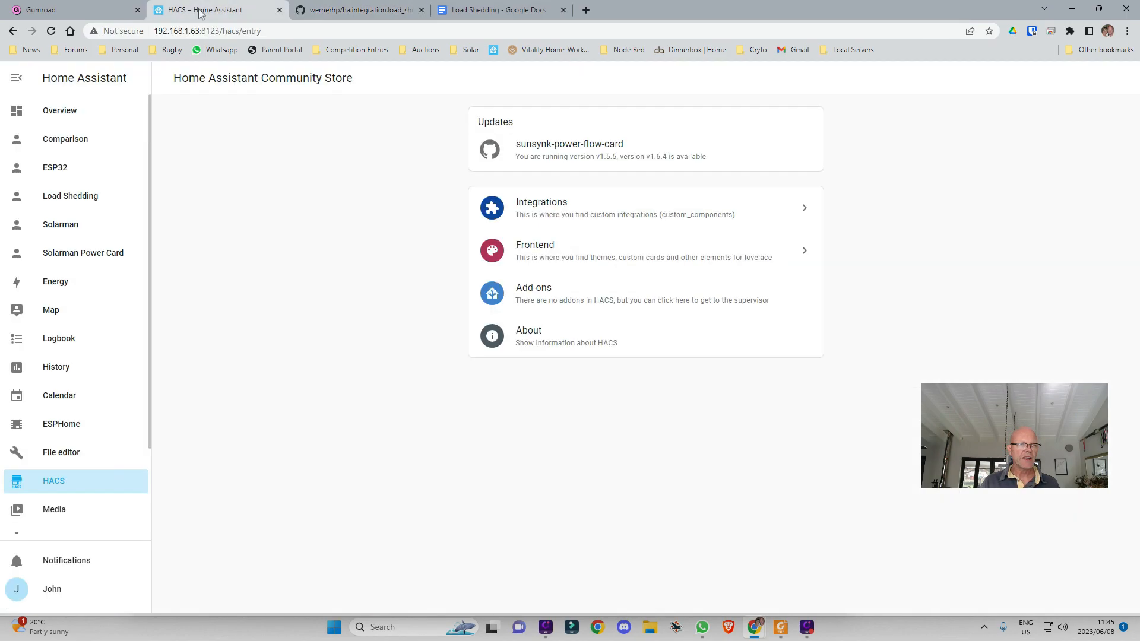
Search HACS repositories for 'load' and download the Load Shedding v1.3.0 integration
left_click(601, 216)
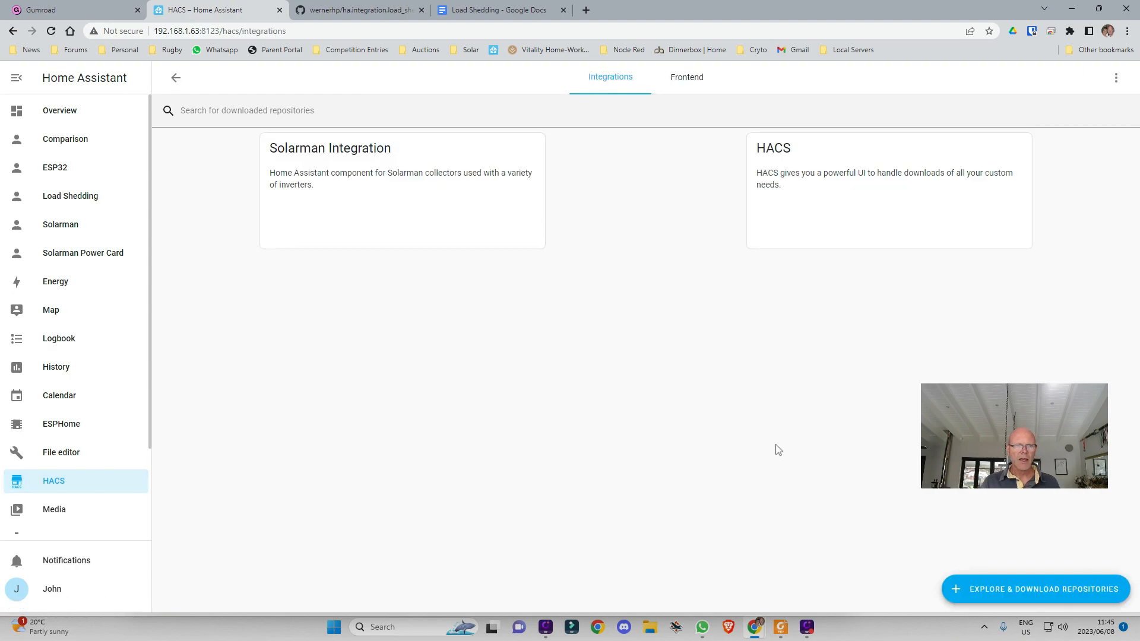
left_click(1014, 589)
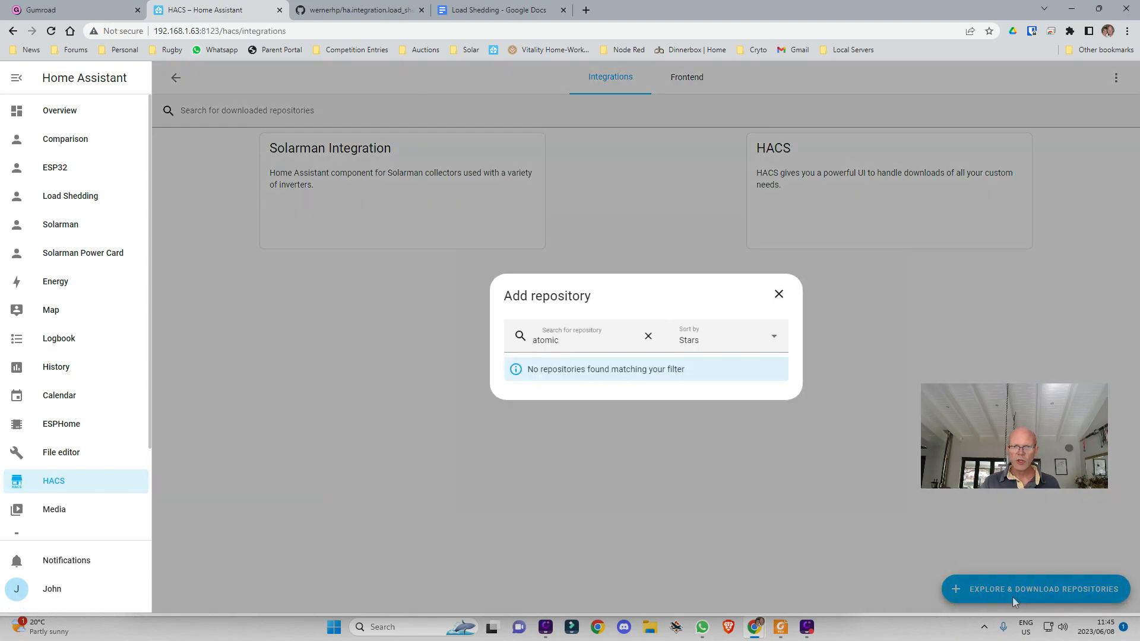
left_click_drag(571, 340, 451, 328)
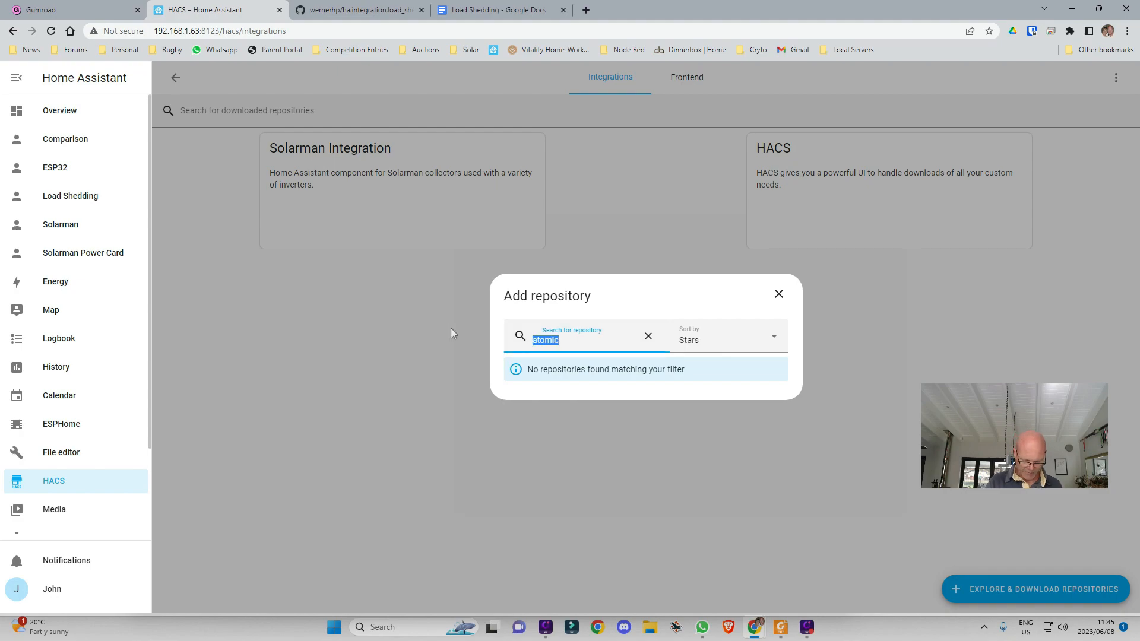
type("load")
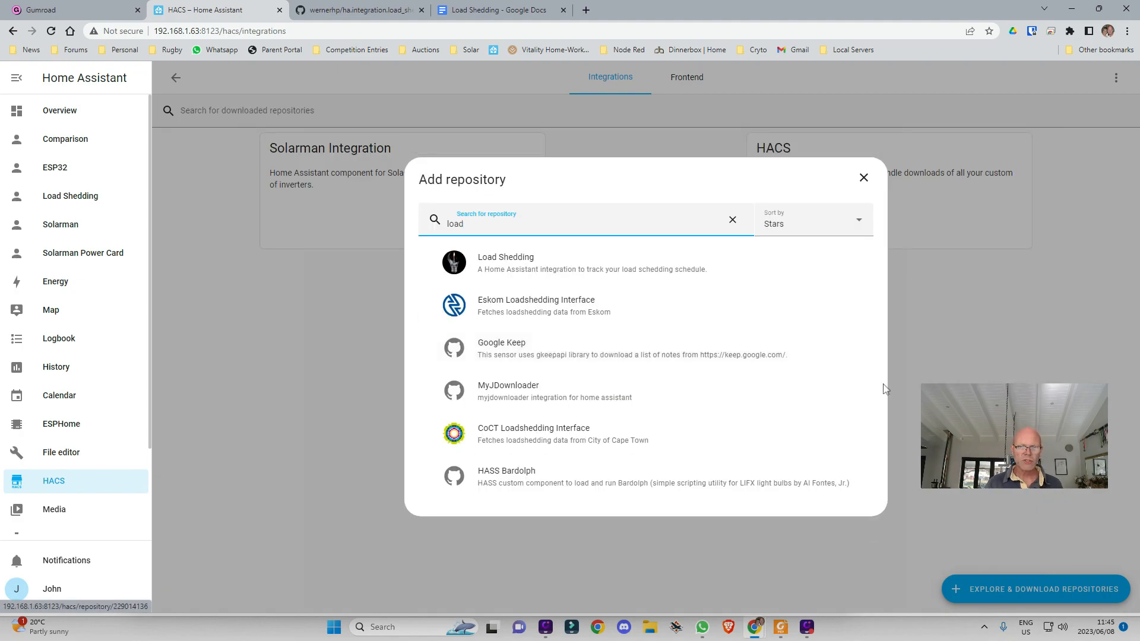
left_click(530, 262)
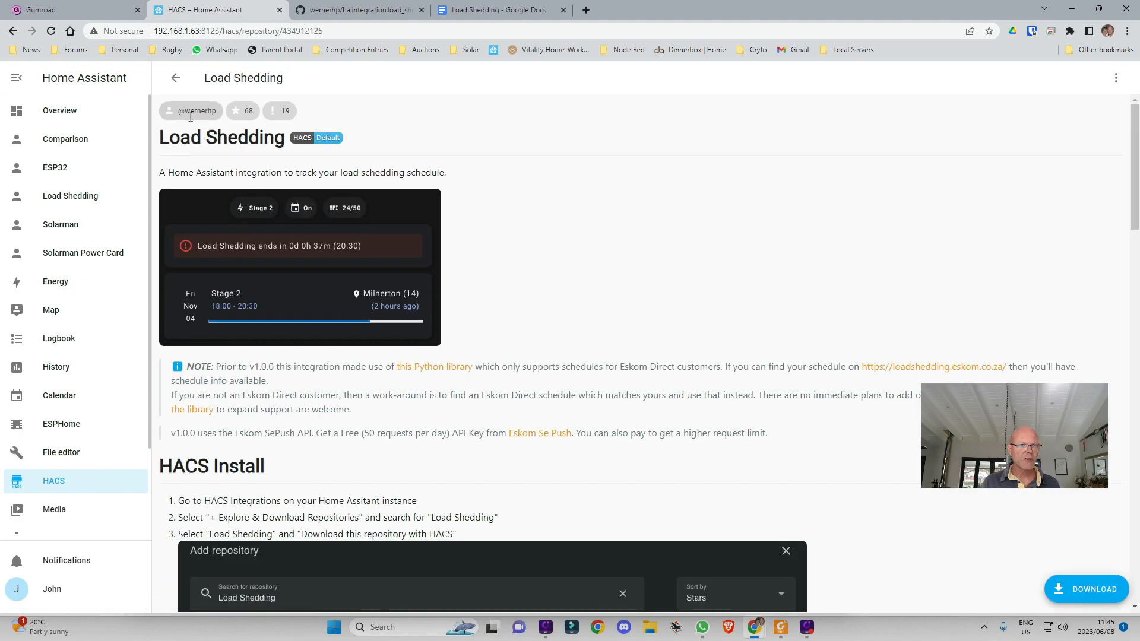
left_click(1093, 594)
left_click(778, 434)
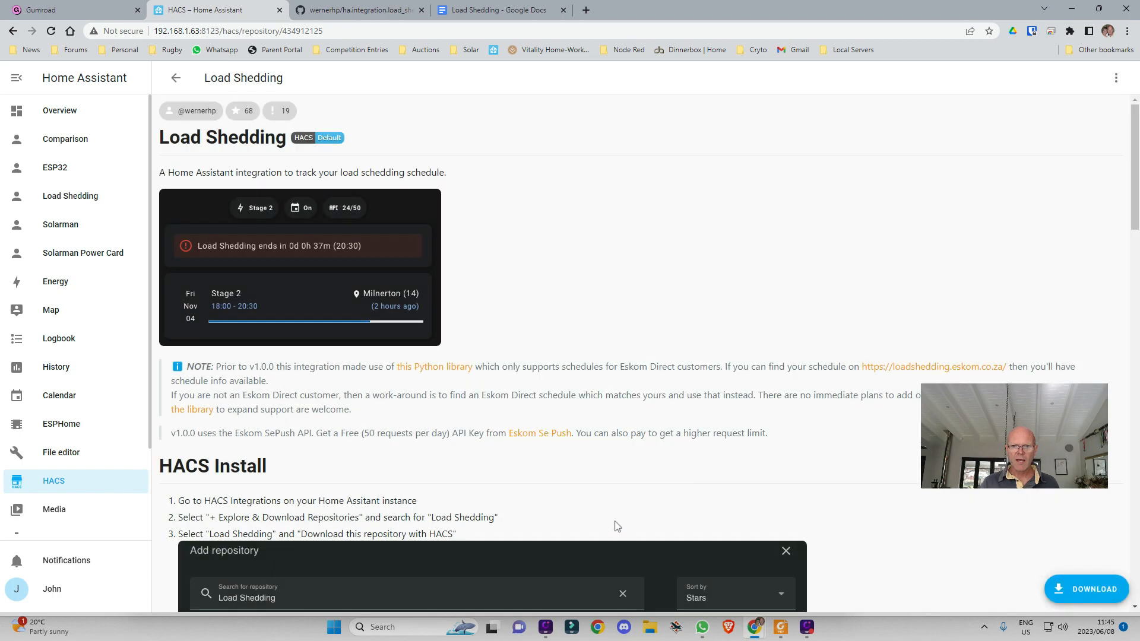
left_click(175, 78)
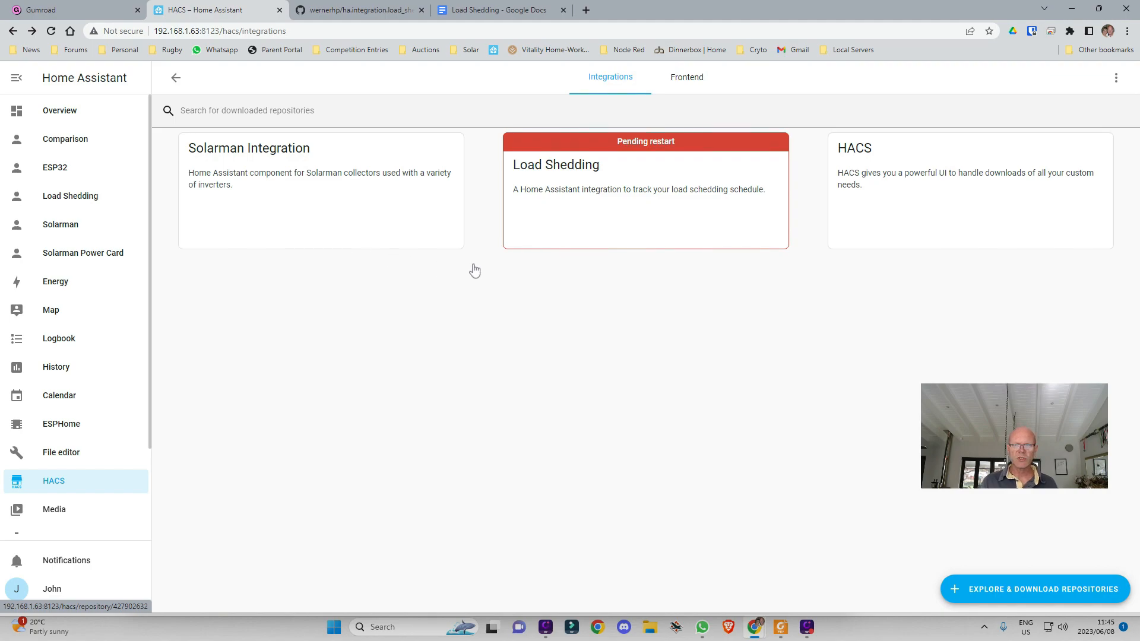
Copy the card name 'template-entity-row' from the load_shedding GitHub README
left_click(688, 77)
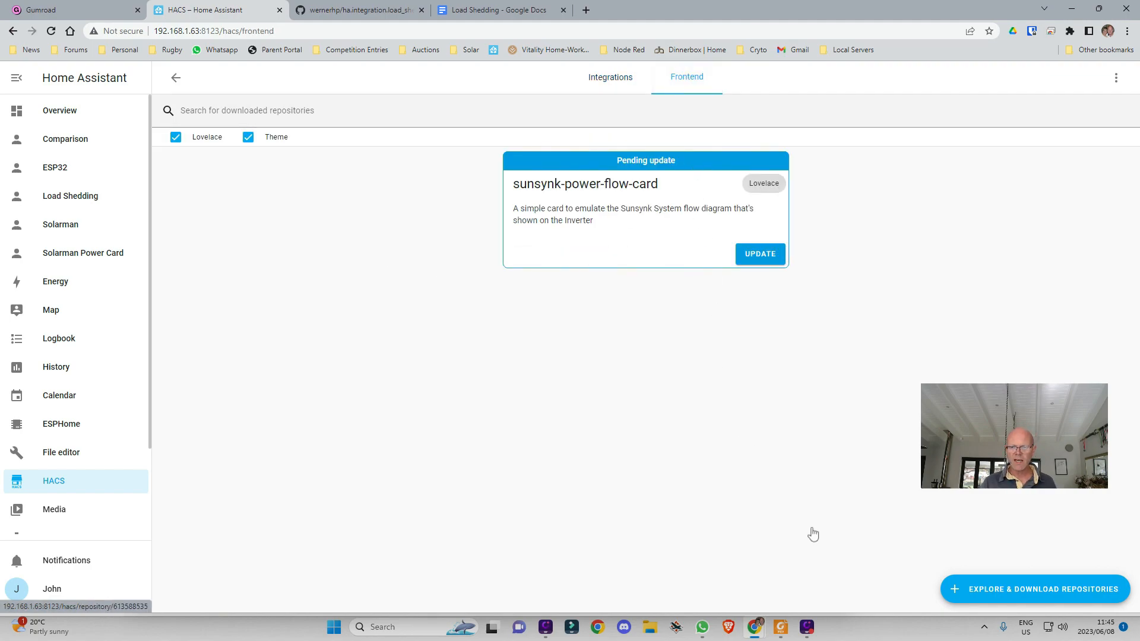
left_click(348, 18)
scroll(416, 330, "down", 20)
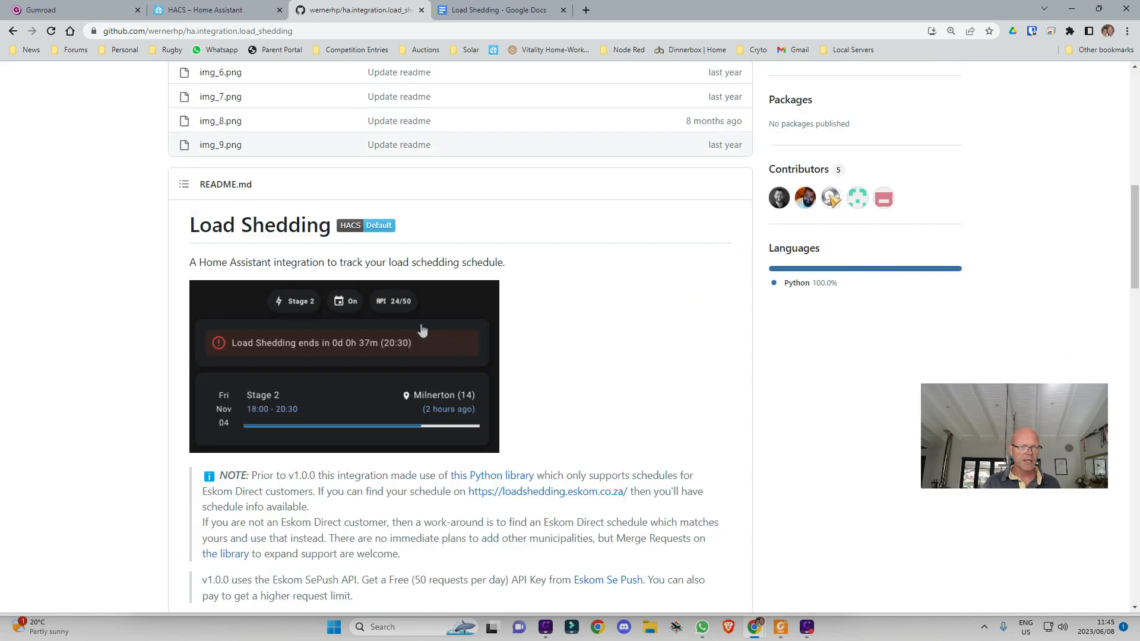
scroll(434, 335, "down", 9)
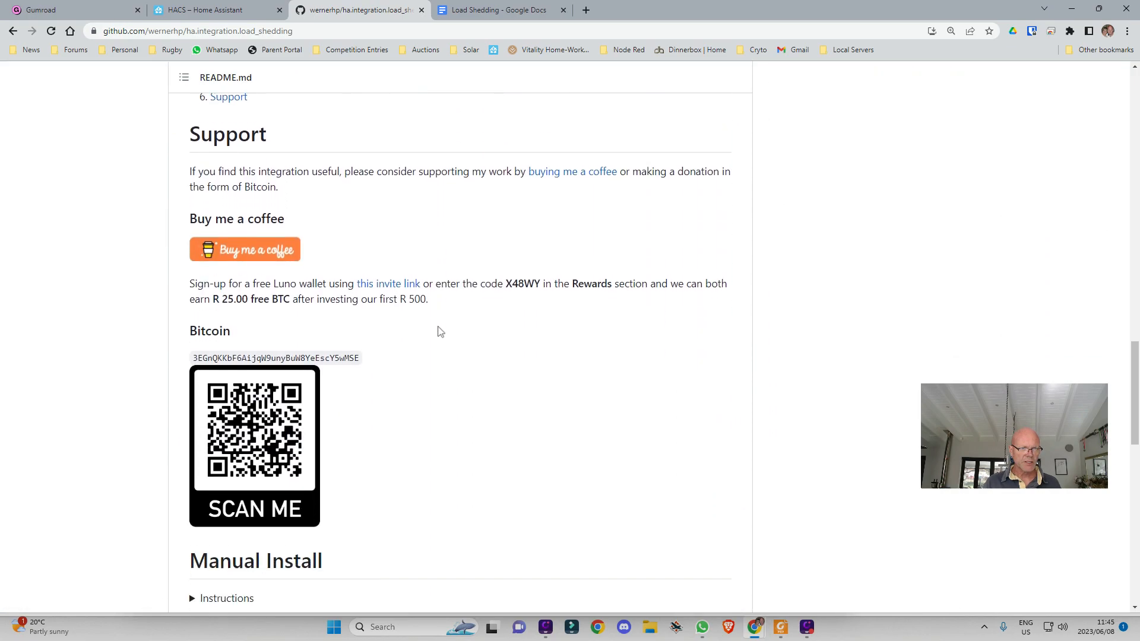
scroll(455, 340, "down", 5)
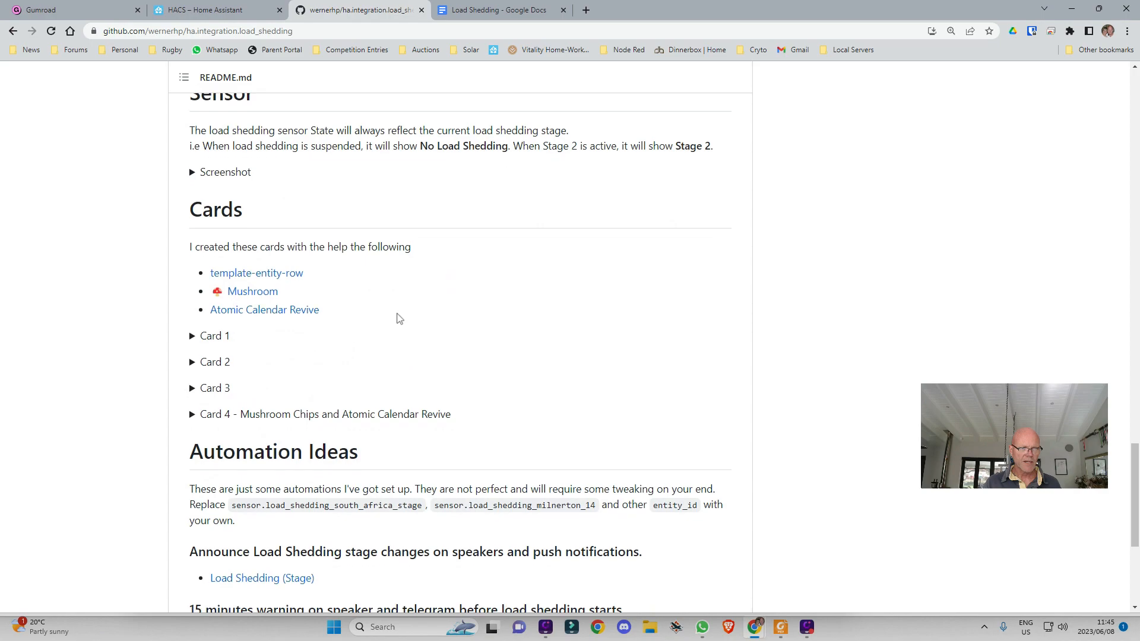
left_click_drag(304, 274, 205, 278)
key("ctrl+c")
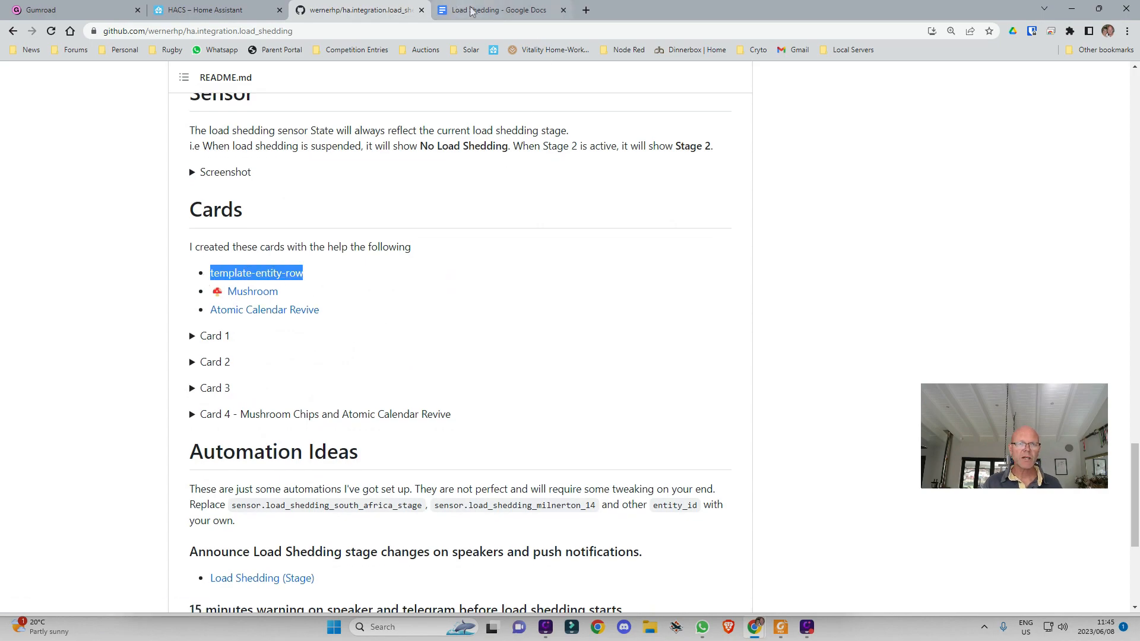
Search HACS frontend for template-entity-row and download version 1.3.2
left_click(229, 11)
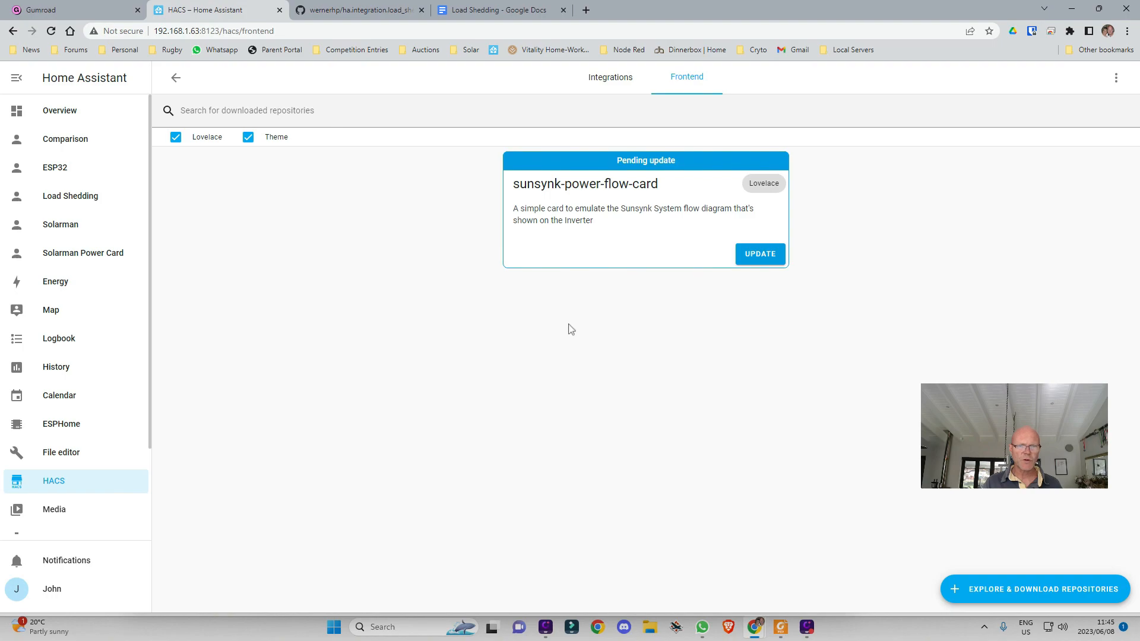
left_click(1097, 601)
left_click_drag(427, 235, 330, 231)
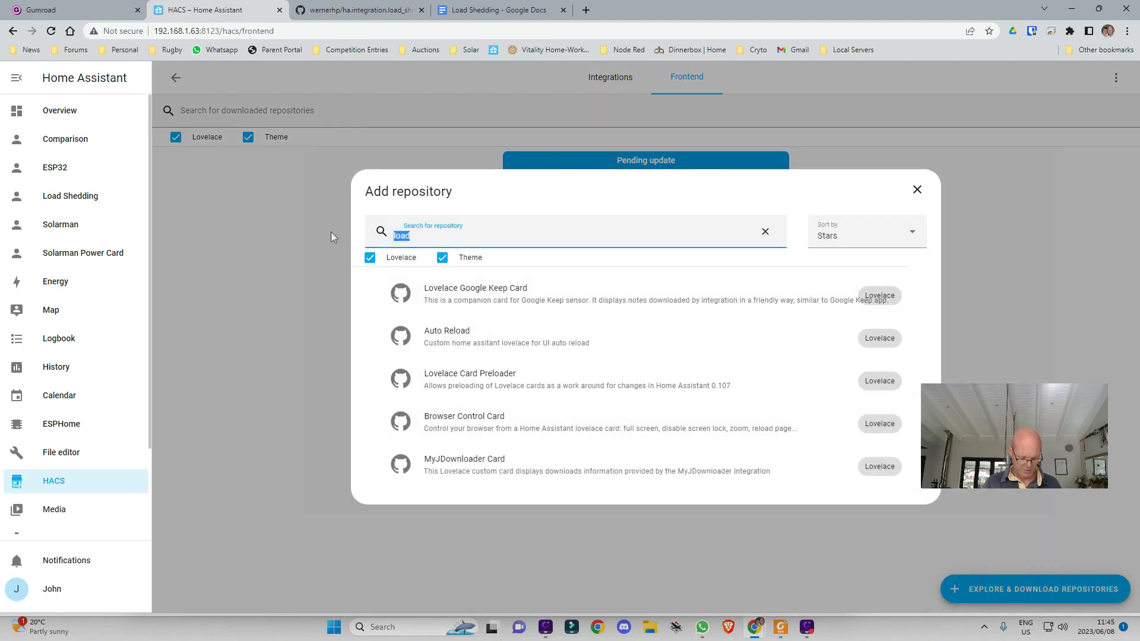
key("ctrl+v")
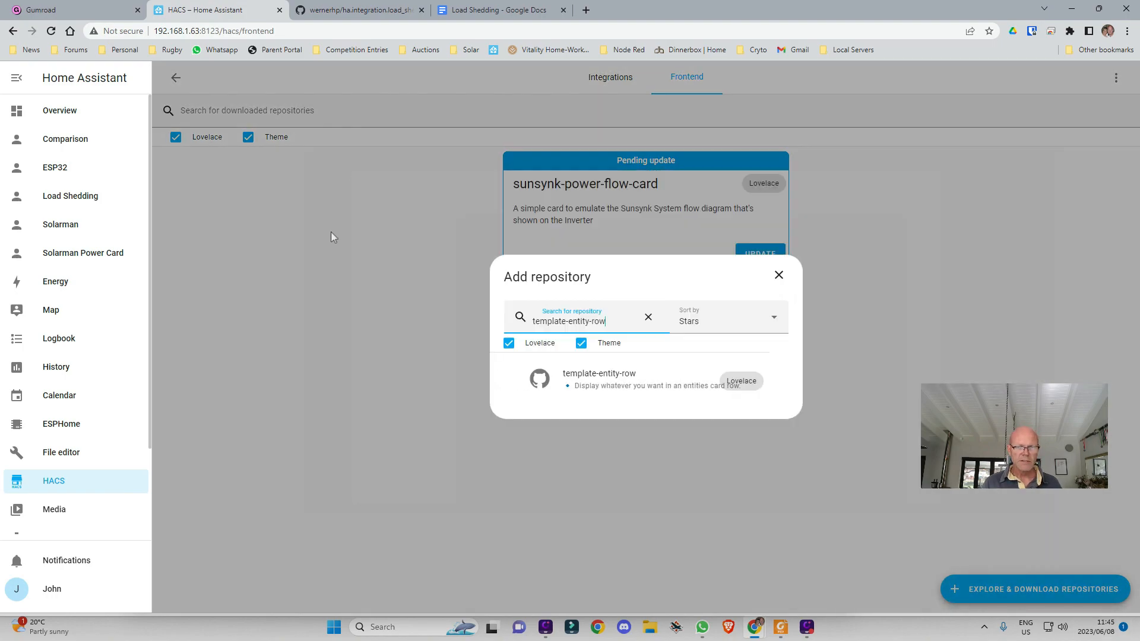
left_click(623, 382)
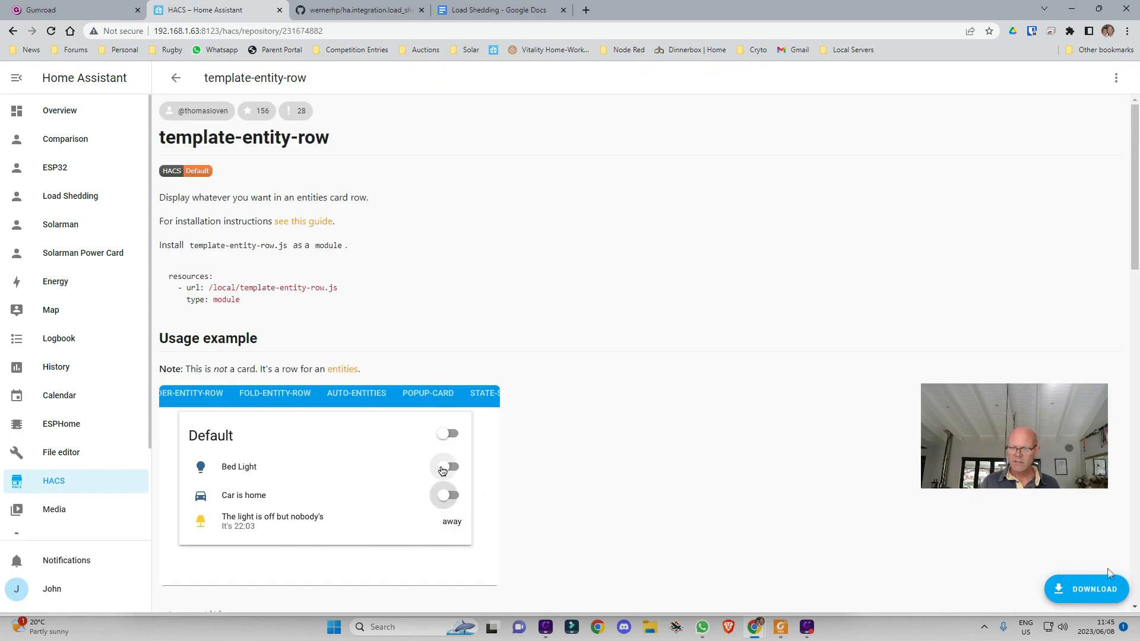
left_click(1087, 589)
left_click(795, 412)
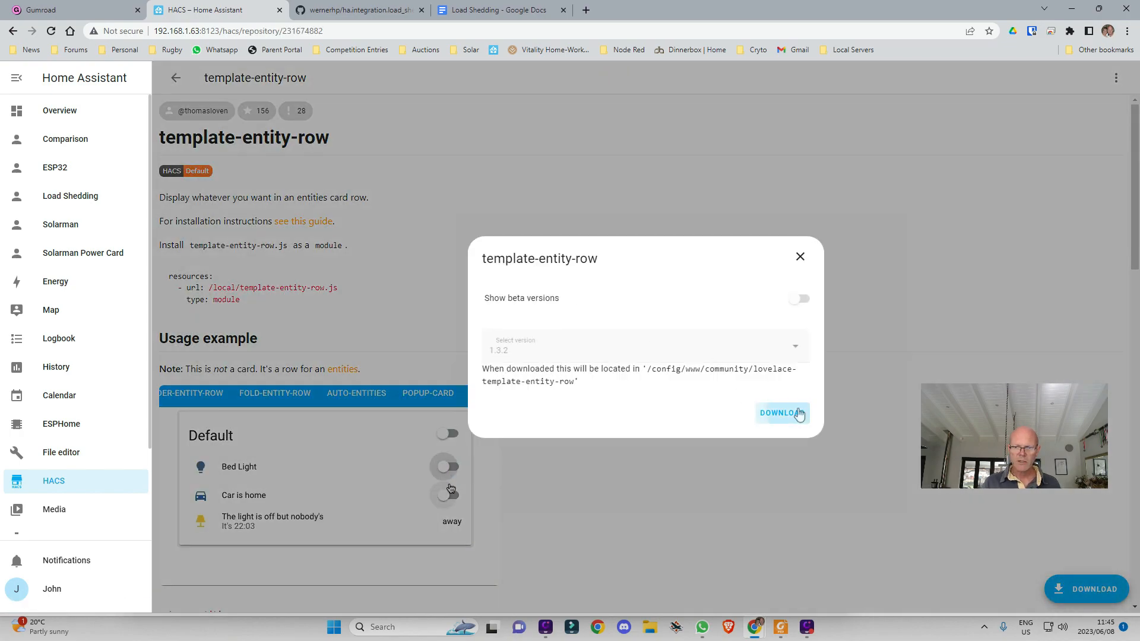
left_click(343, 12)
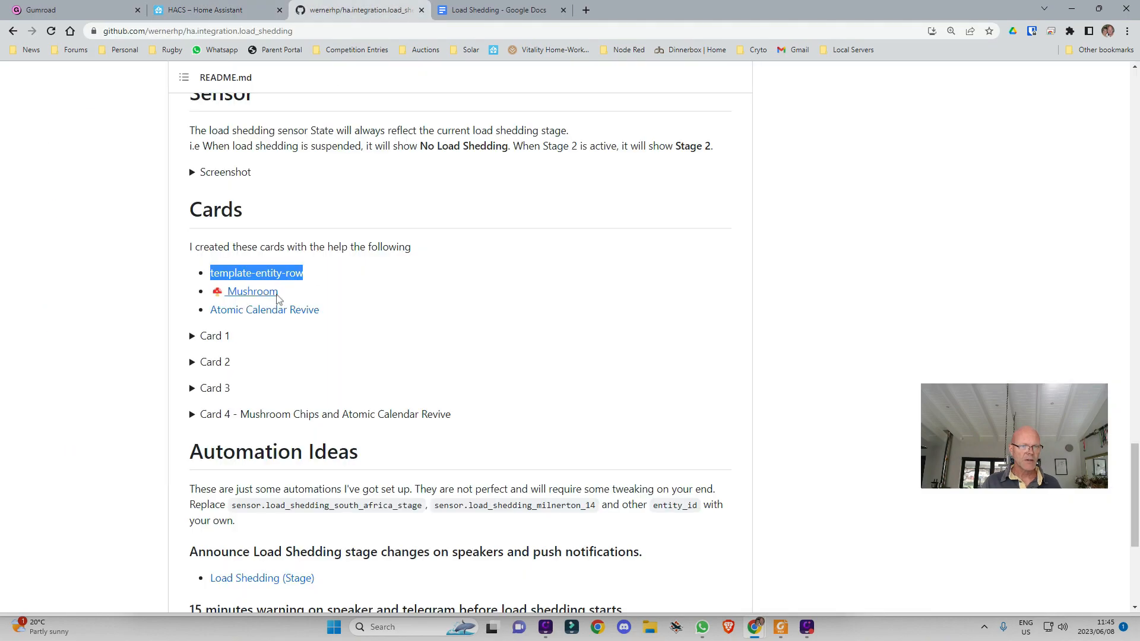
Copy the Mushroom card name and reload Home Assistant to finish installing template-entity-row
left_click_drag(295, 297, 227, 294)
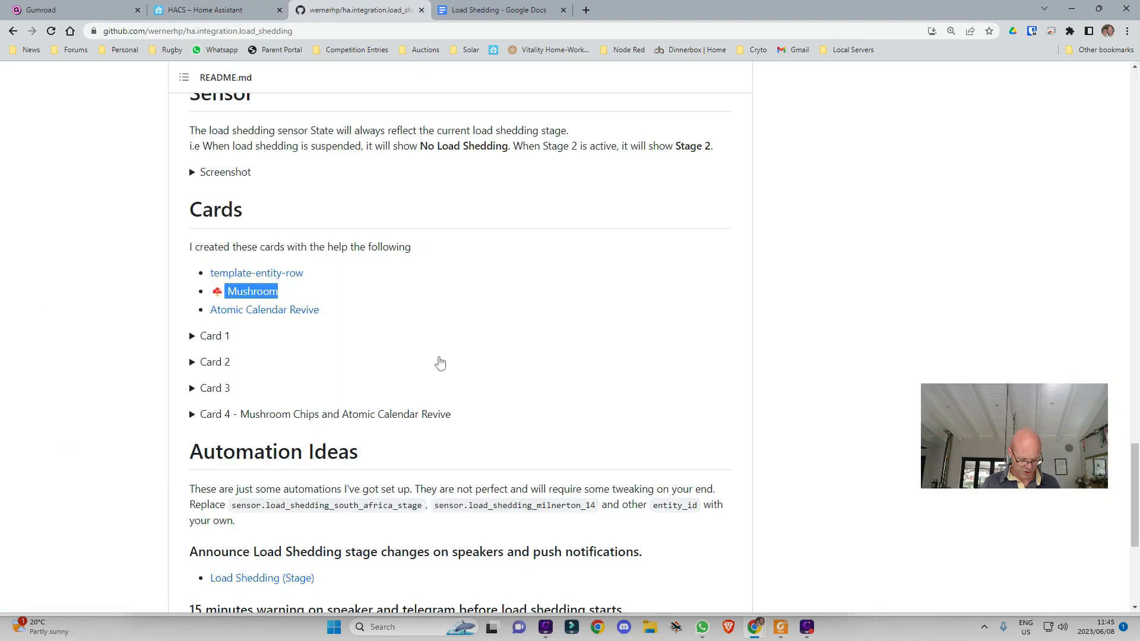
left_click(236, 12)
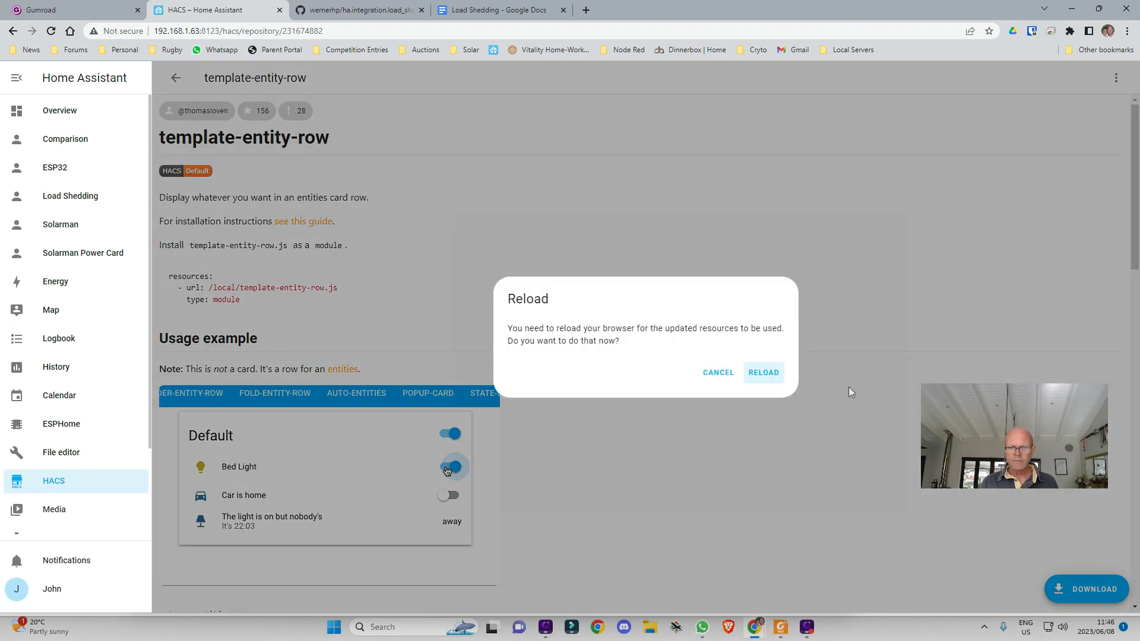
left_click(768, 373)
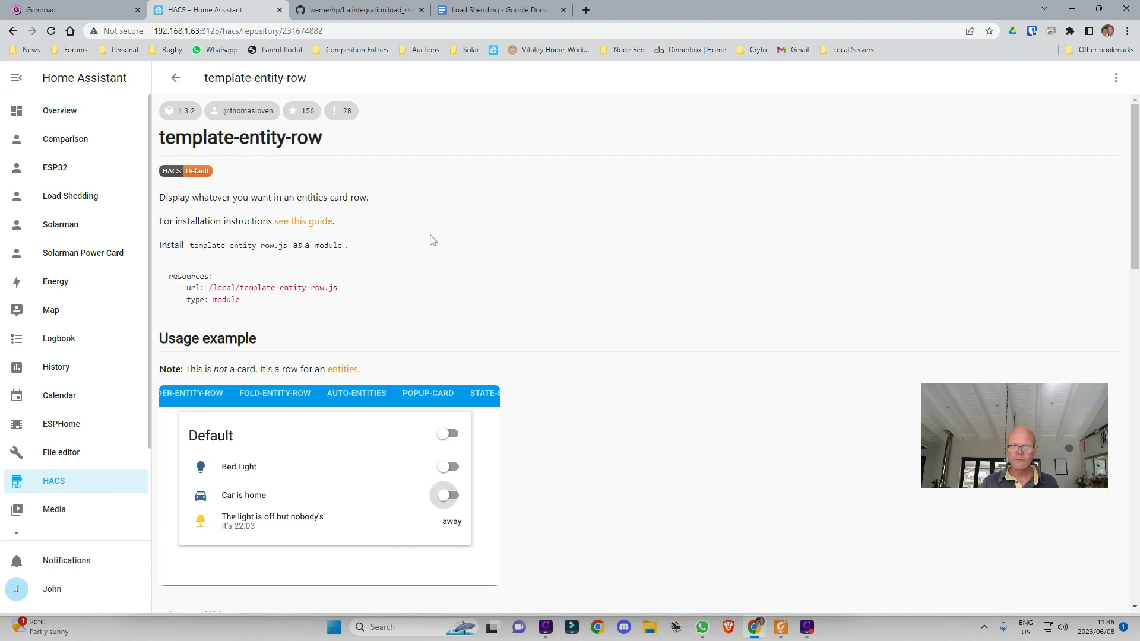
left_click(177, 82)
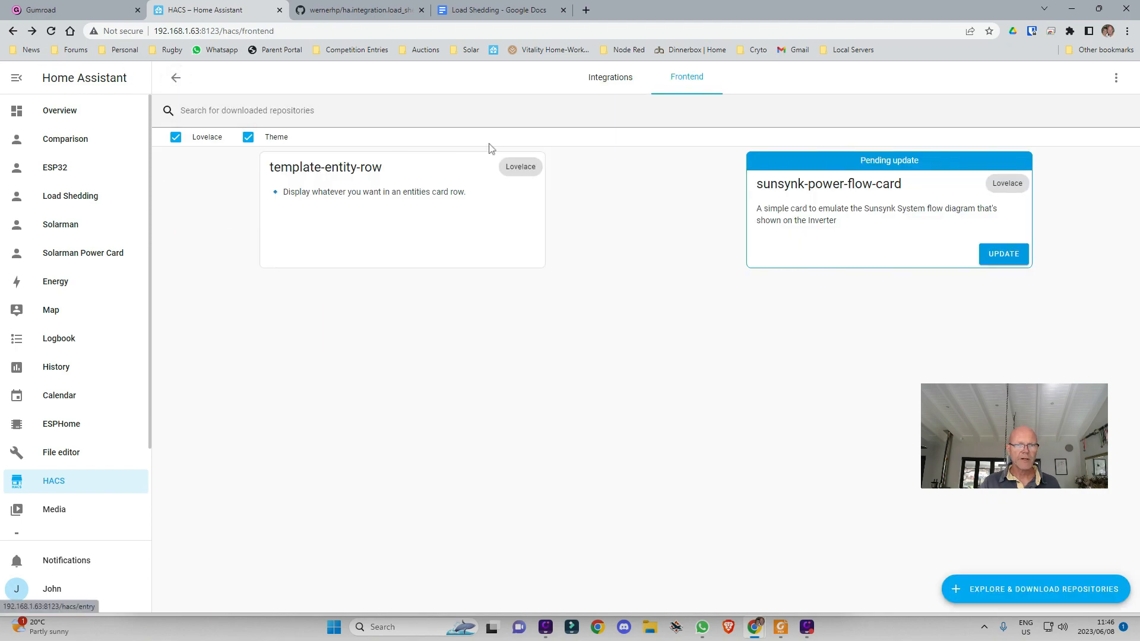
Search HACS frontend for 'mushroom' and download the Mushroom v2.7.1 cards
left_click(1115, 588)
left_click_drag(609, 330, 466, 334)
type("mushroom")
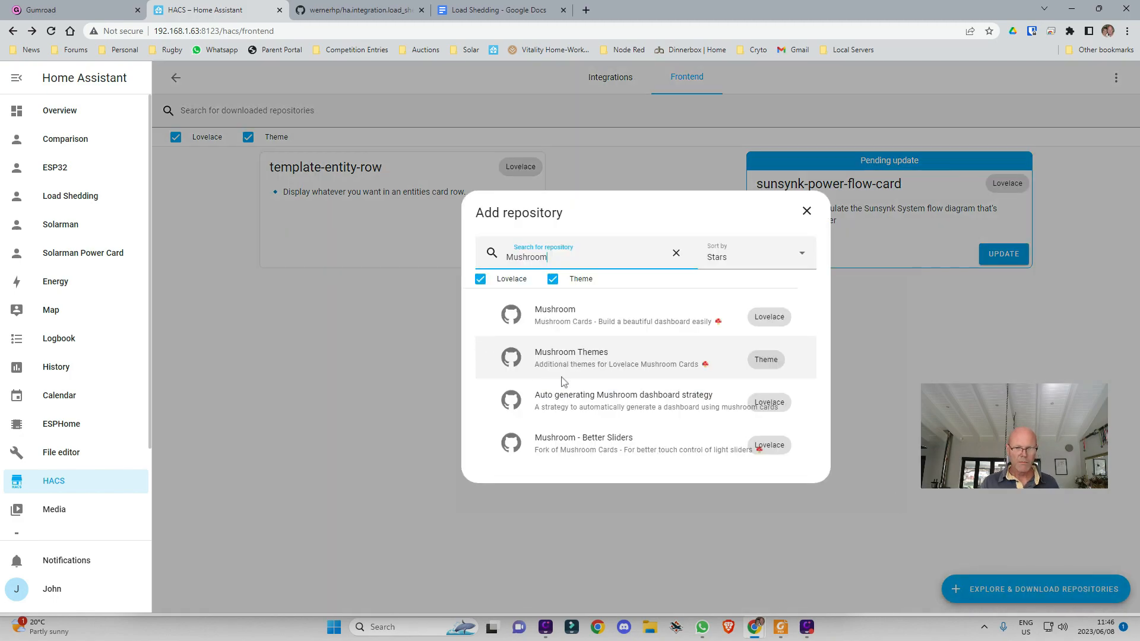
left_click(580, 321)
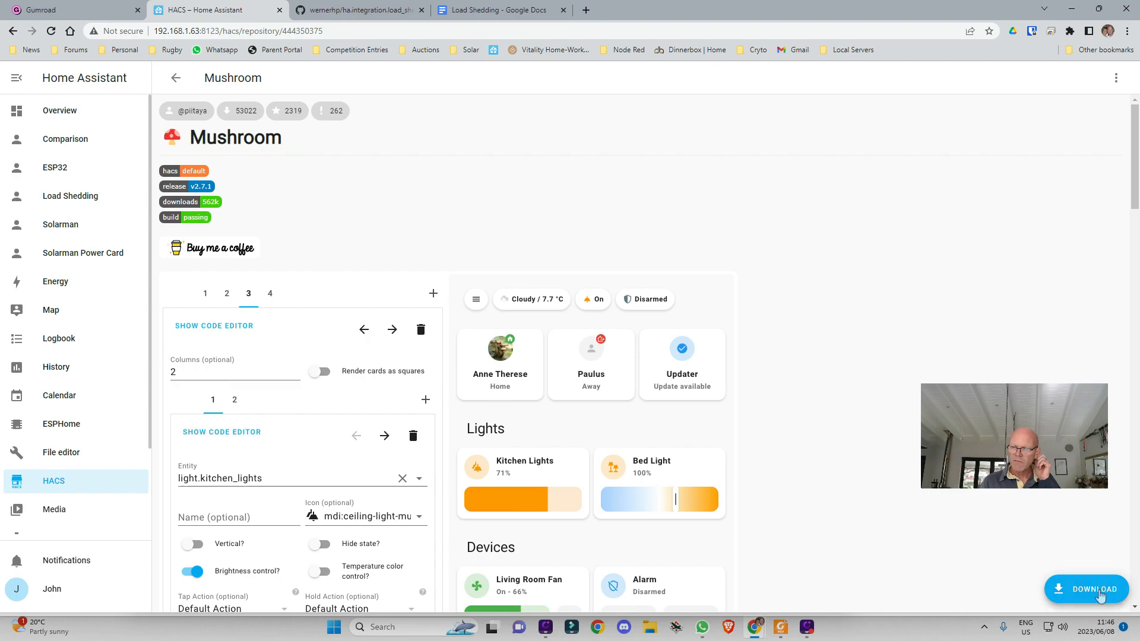
left_click(1057, 591)
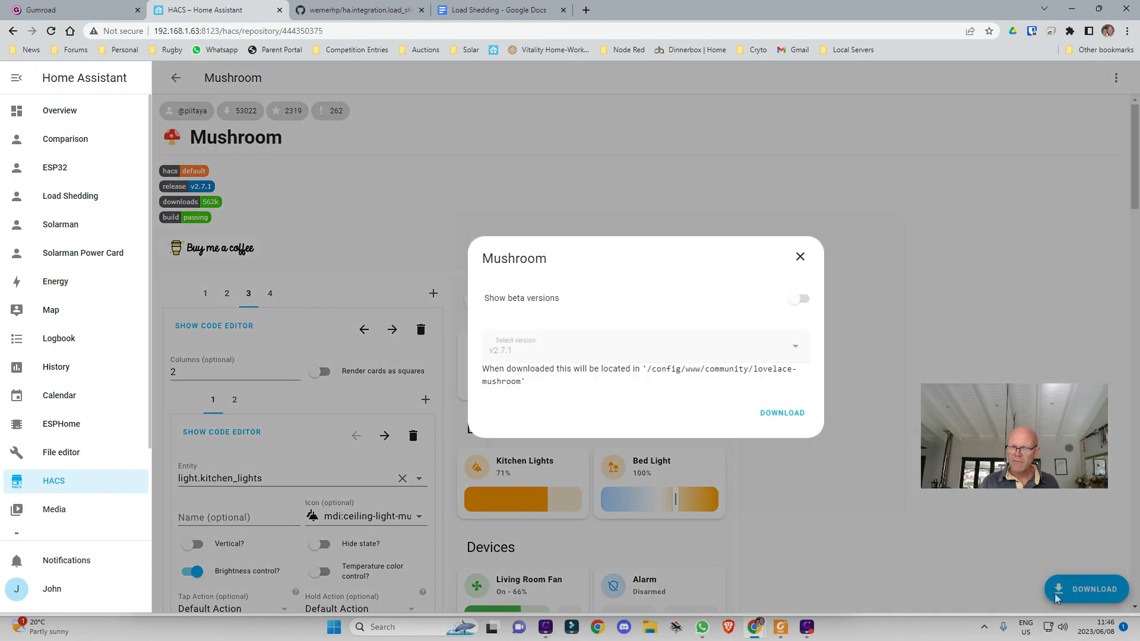
left_click(784, 413)
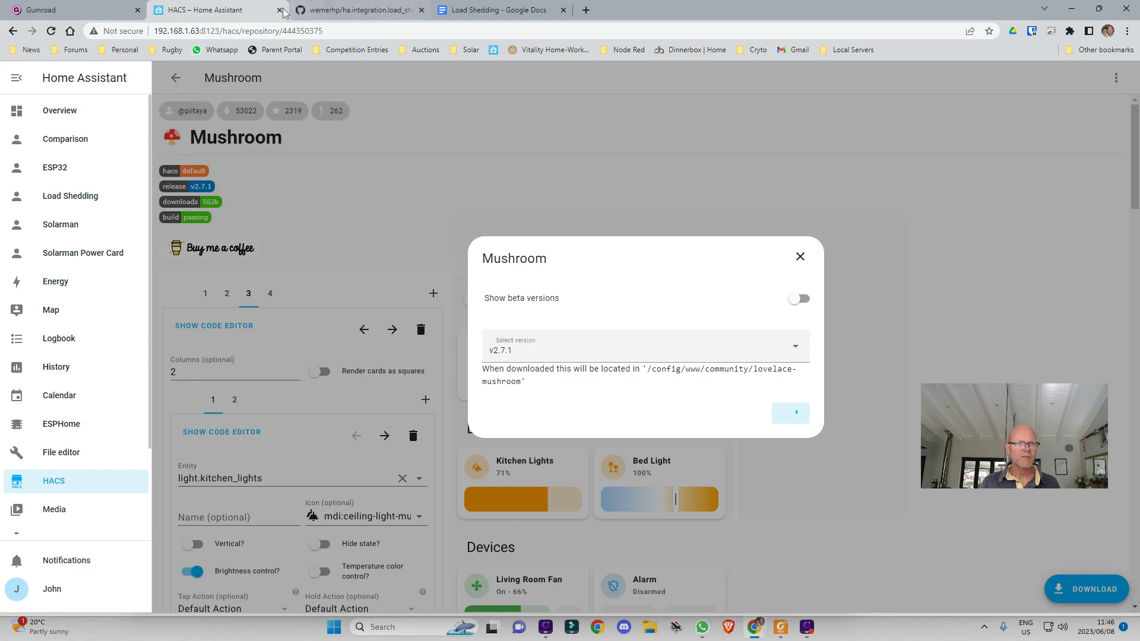
left_click(351, 10)
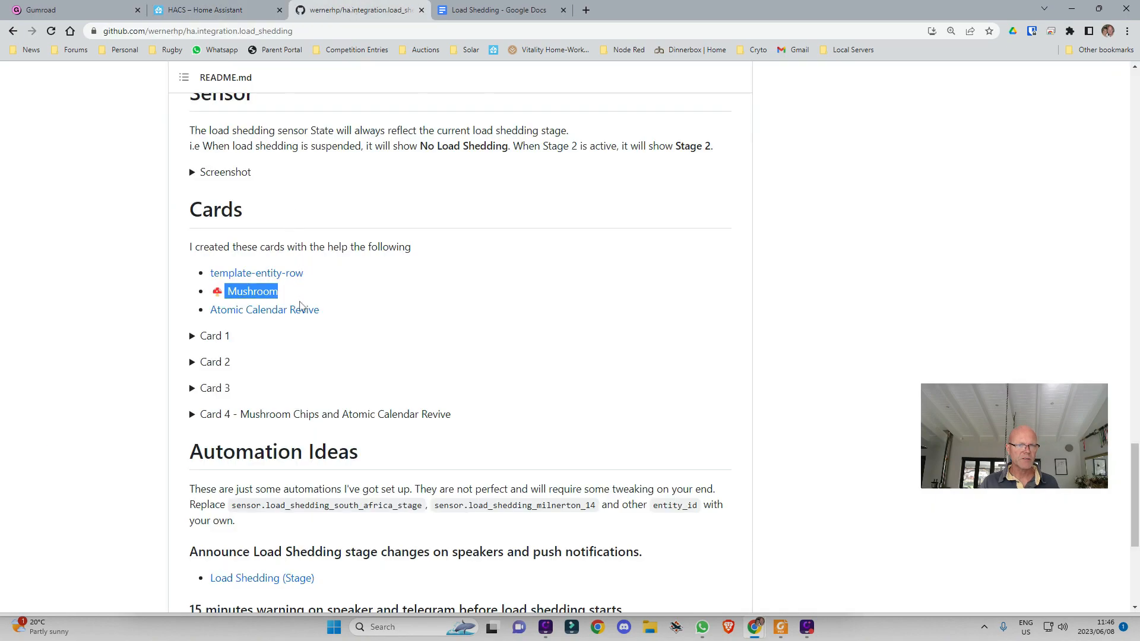
Copy the Atomic Calendar Revive name and reload Home Assistant to finish installing Mushroom
left_click_drag(328, 315, 215, 313)
key("ctrl+c")
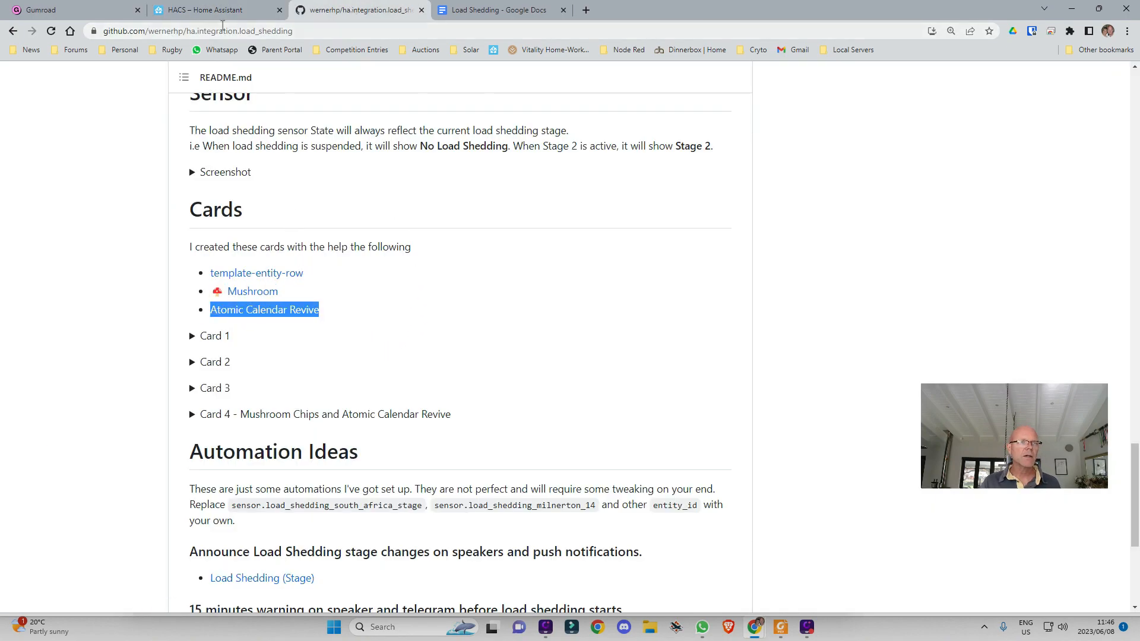
left_click(208, 10)
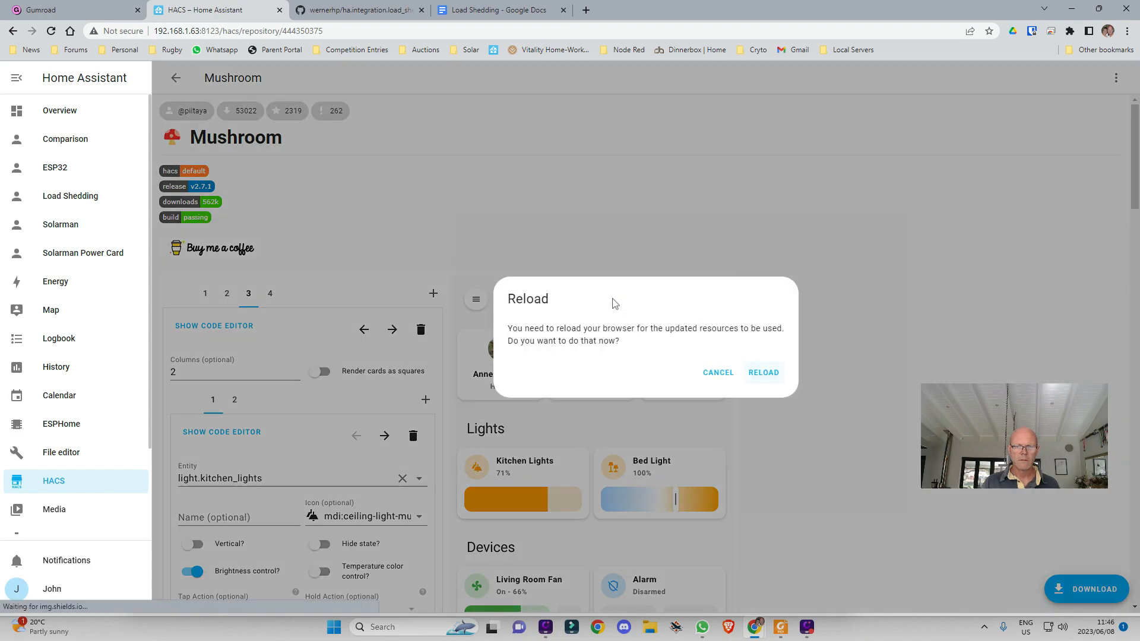
left_click(758, 381)
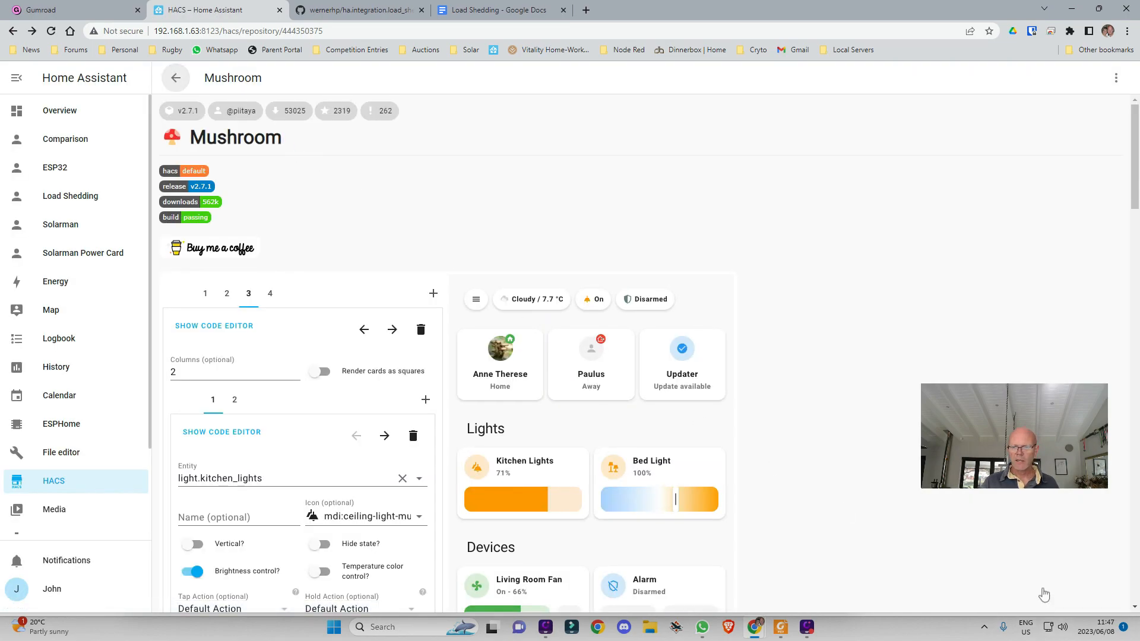
left_click(176, 80)
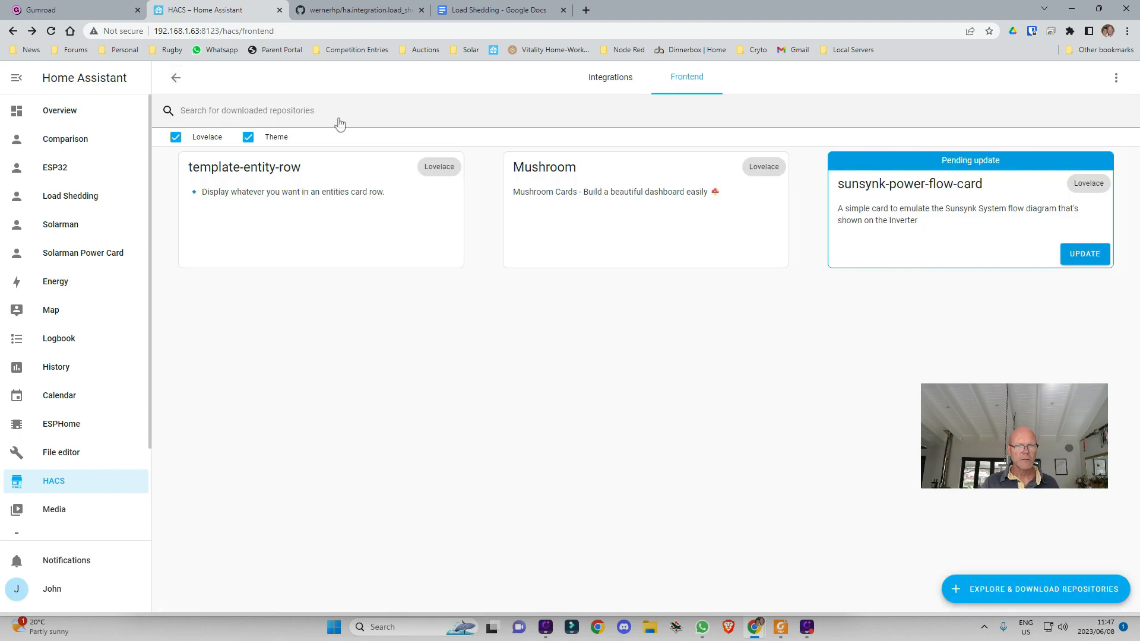
Search HACS for Atomic Calendar Revive, download v7.3.0, and reload to complete it
left_click(1023, 588)
key("ctrl+a")
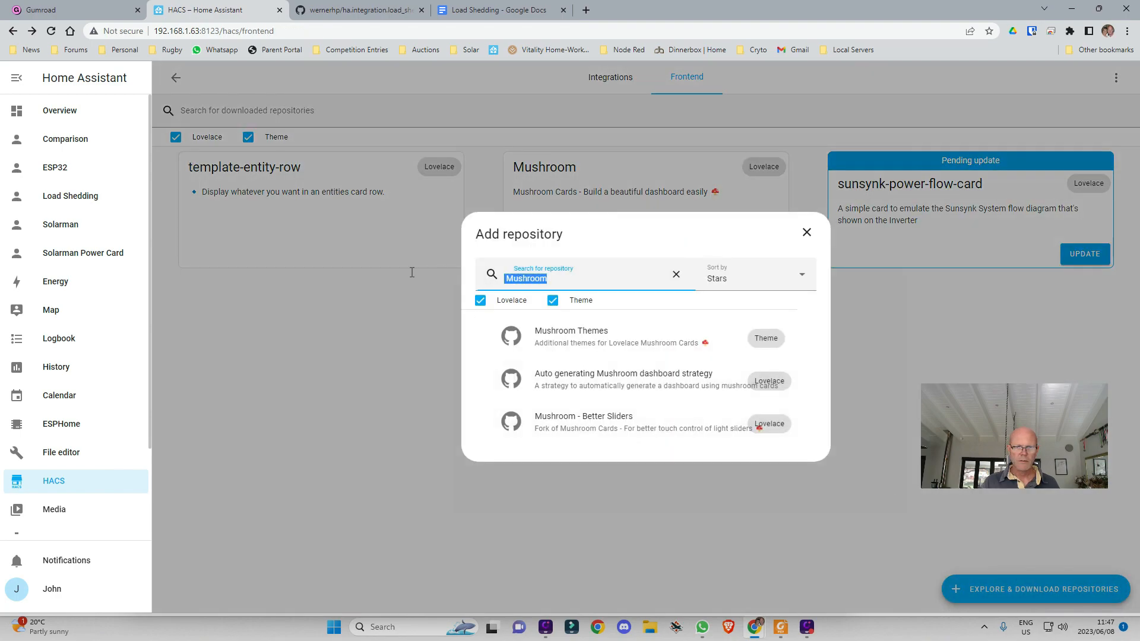
key("ctrl+v")
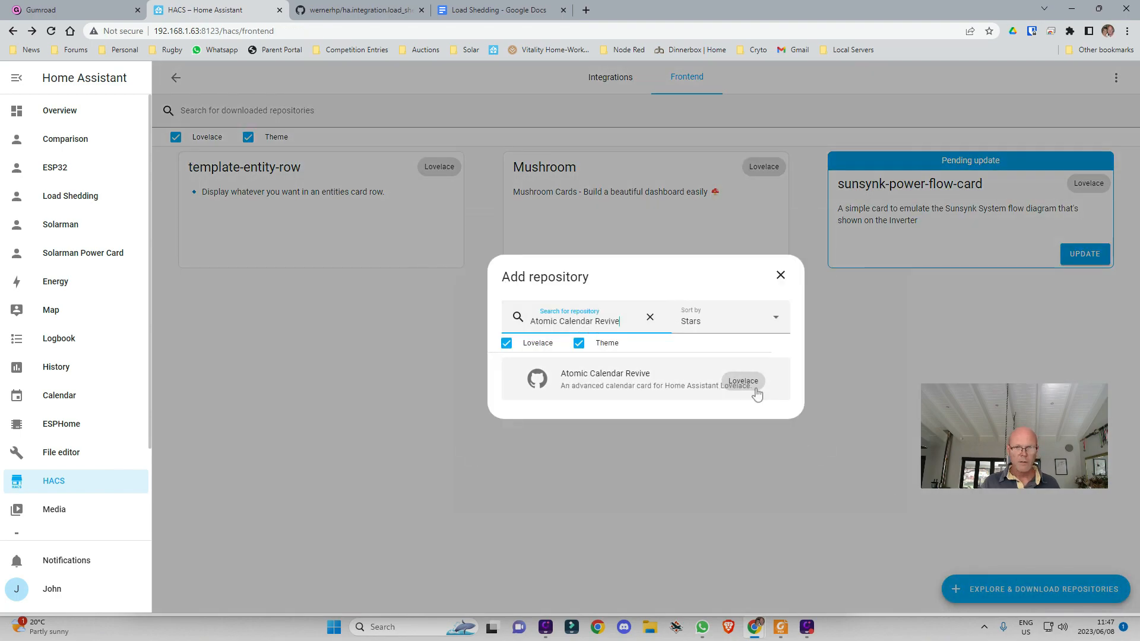
left_click(608, 383)
left_click(1083, 587)
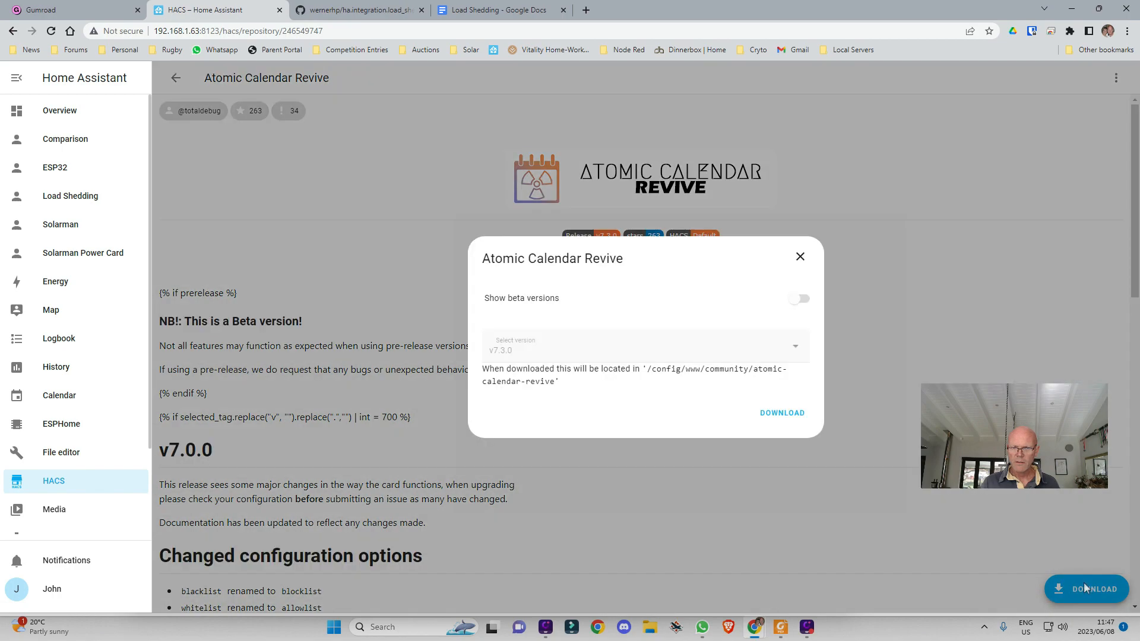
left_click(772, 413)
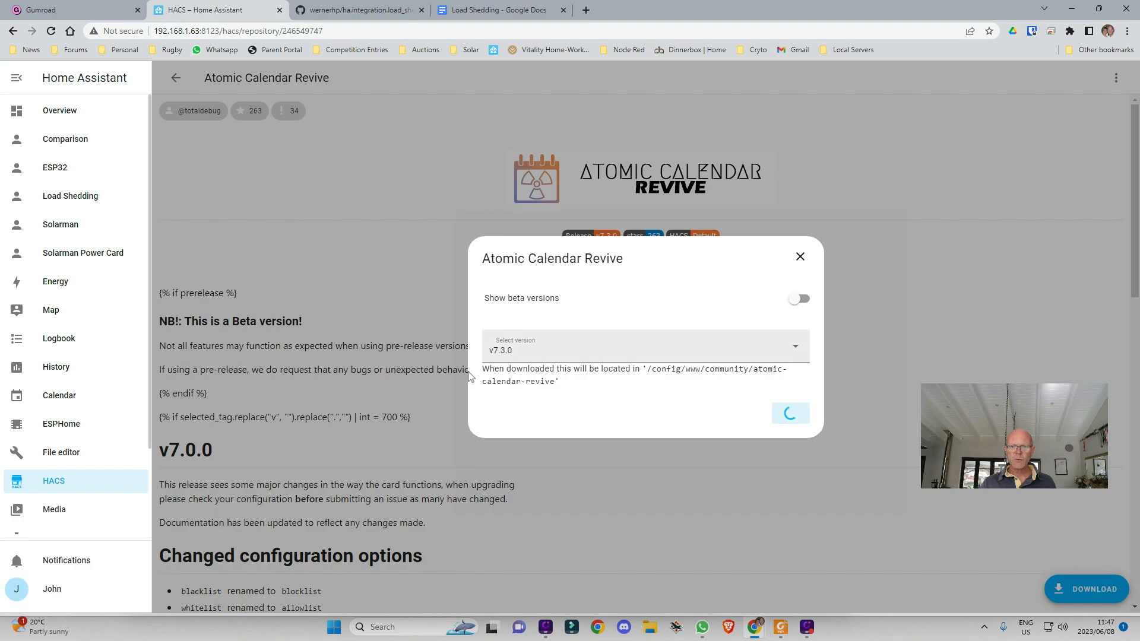
scroll(92, 434, "down", 2)
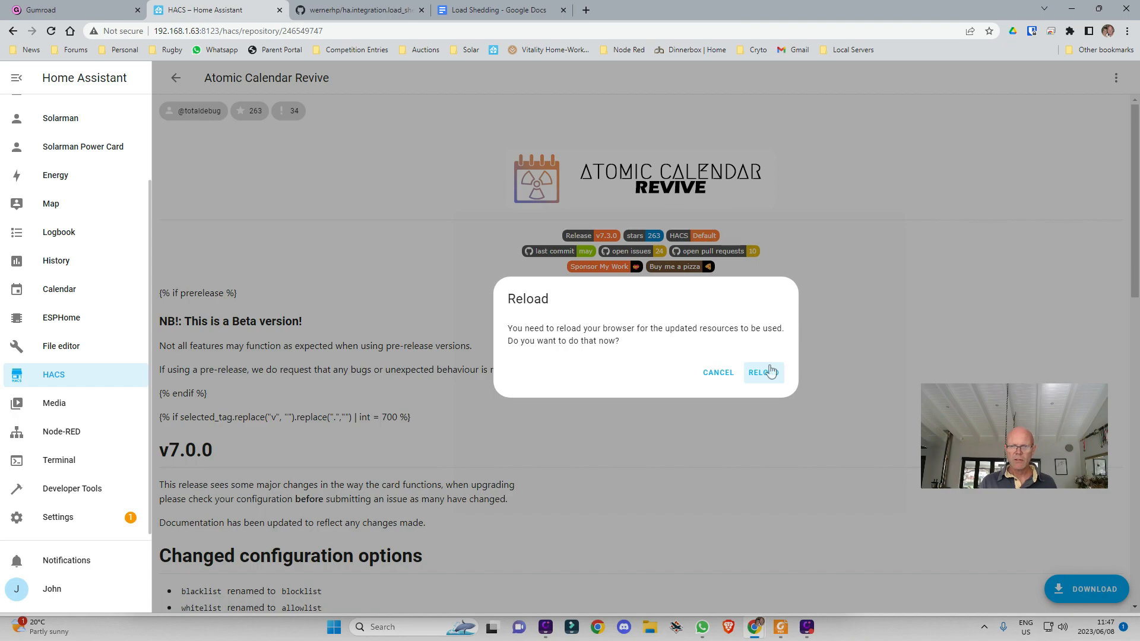
left_click(763, 372)
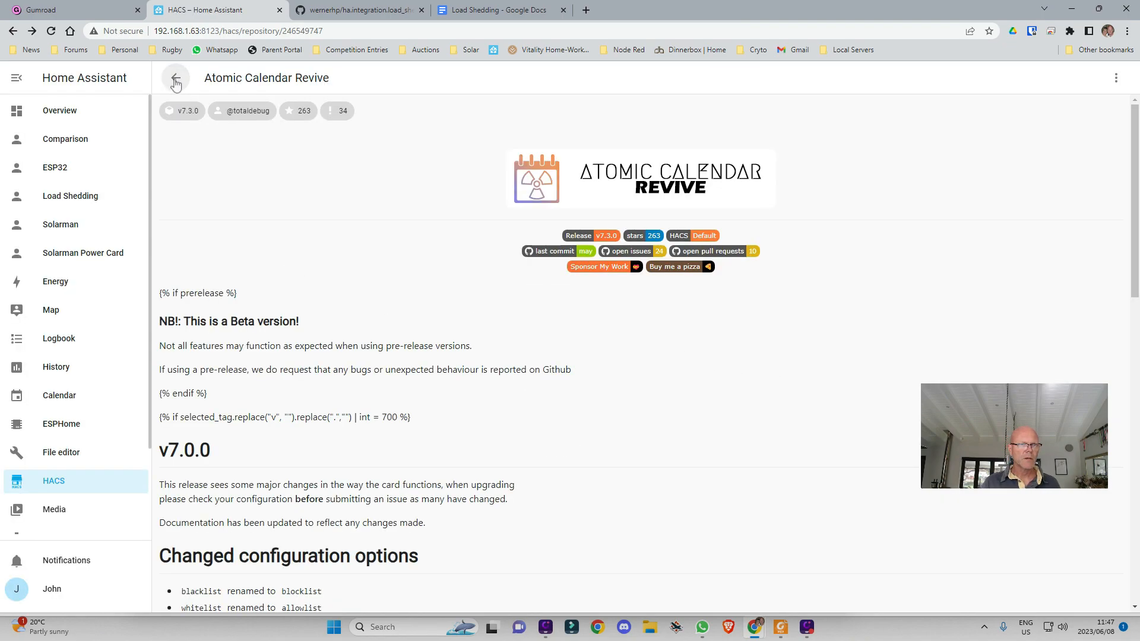
left_click(176, 82)
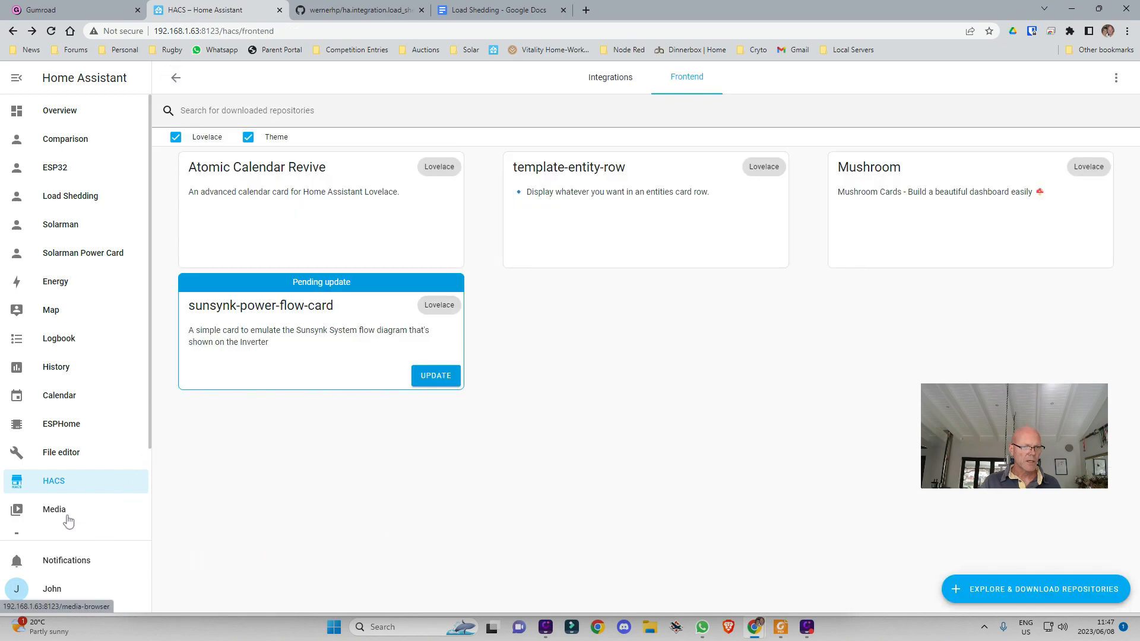
scroll(68, 521, "down", 2)
Restart Home Assistant from System settings, then open the Devices & Services integrations list
left_click(82, 520)
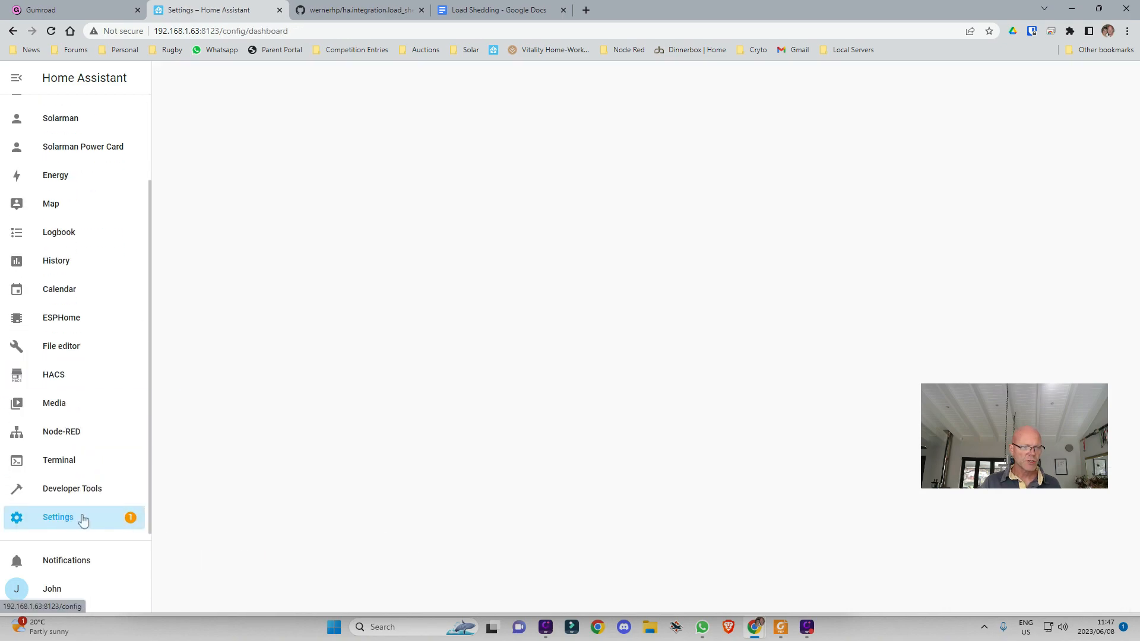
scroll(653, 460, "down", 2)
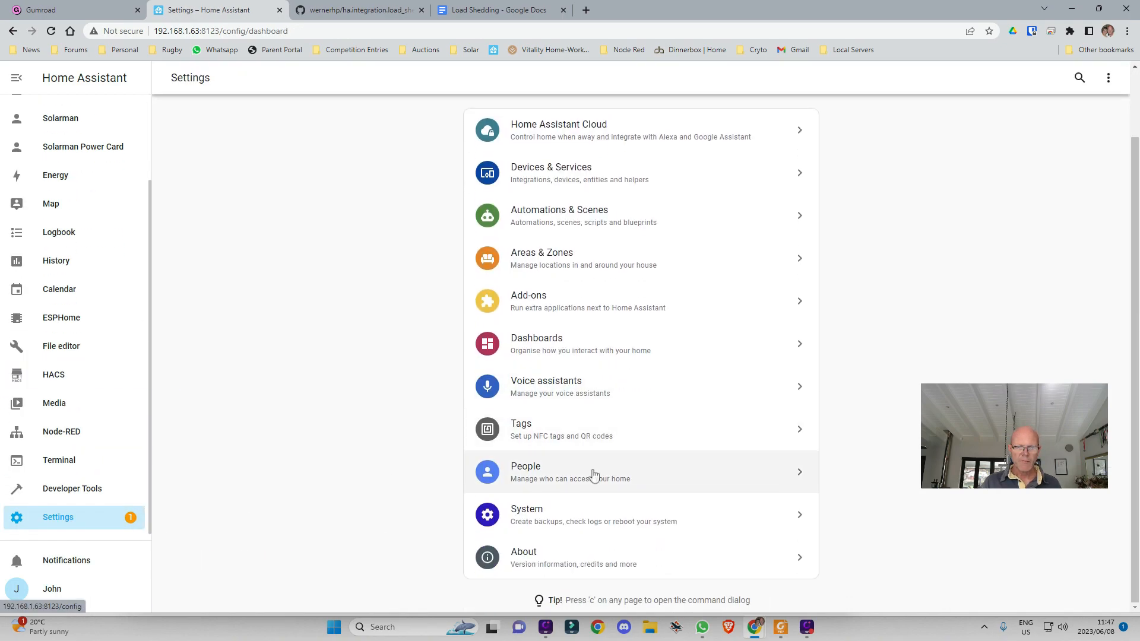
left_click(577, 522)
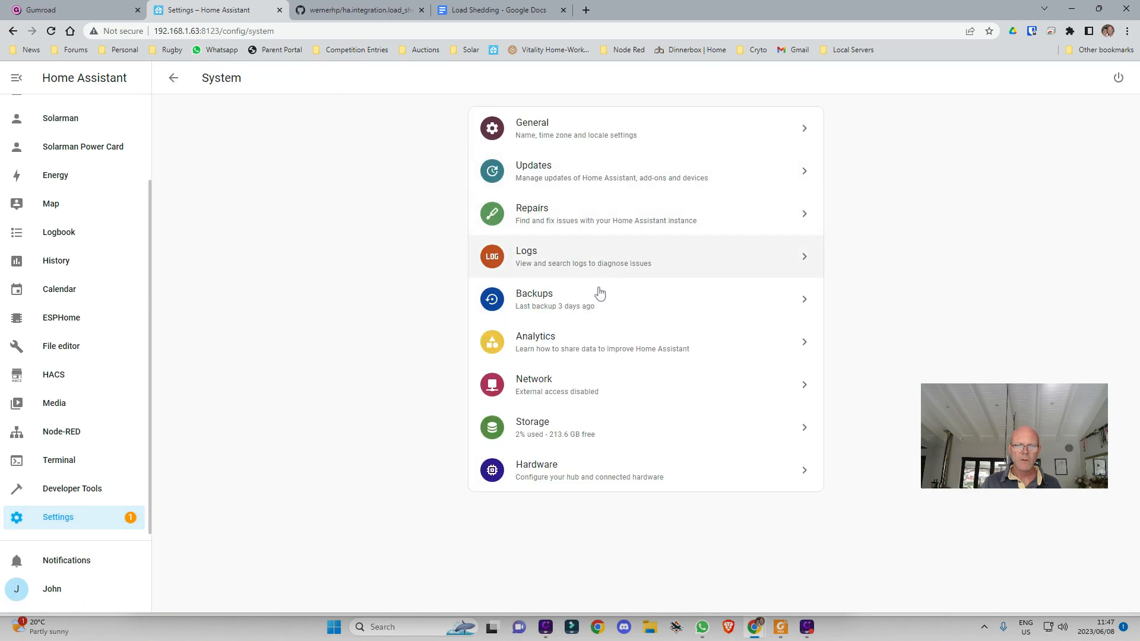
left_click(1117, 78)
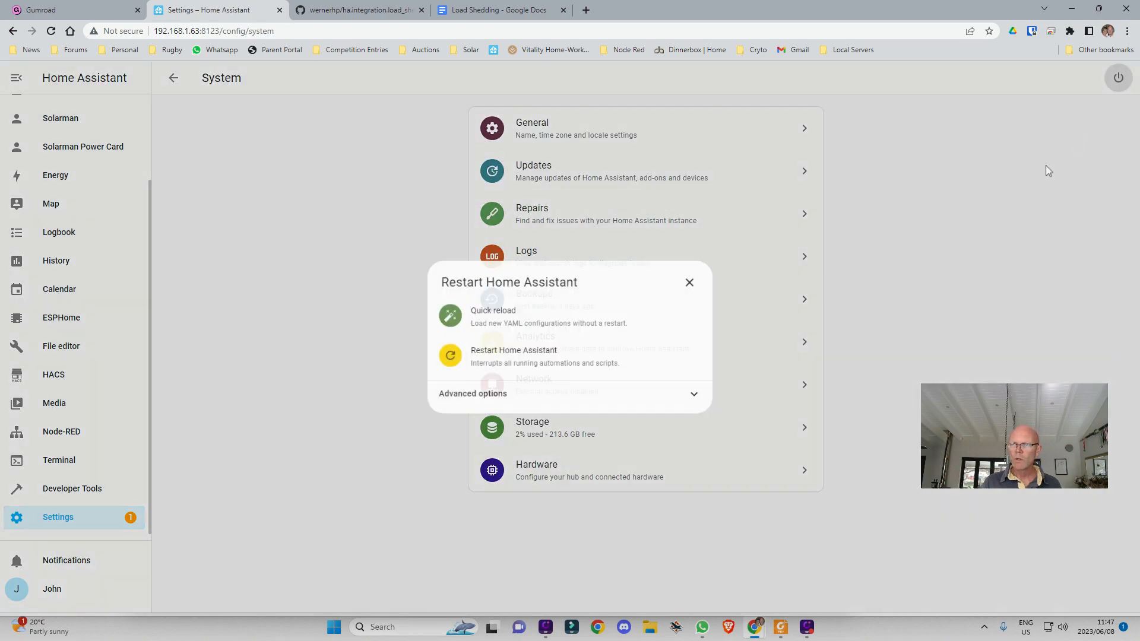
left_click(574, 356)
left_click(656, 375)
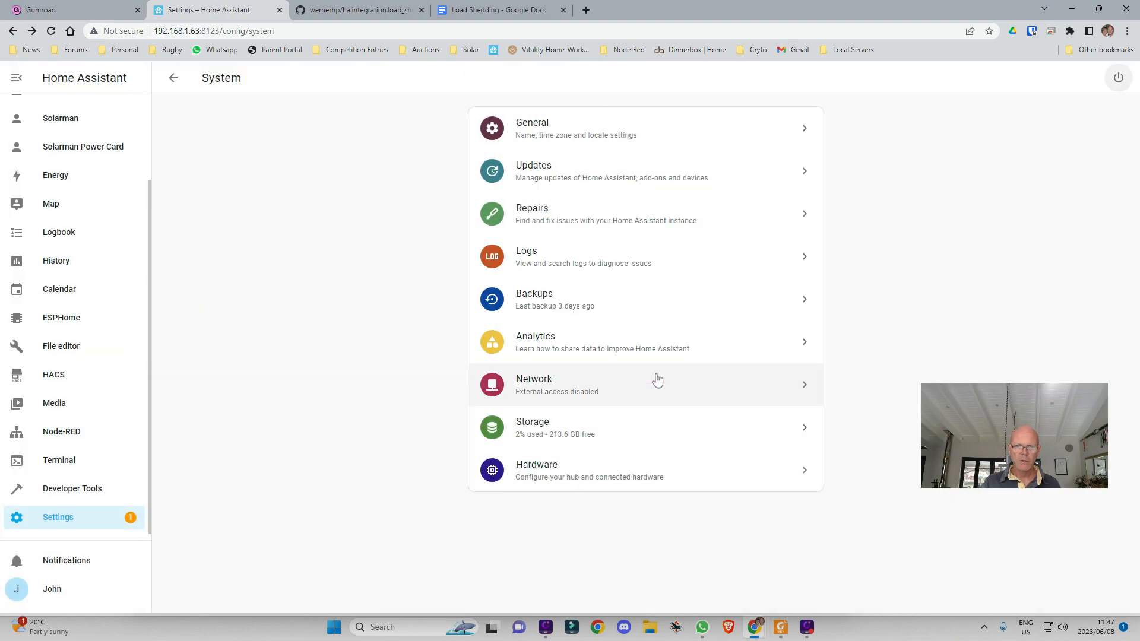
left_click(63, 522)
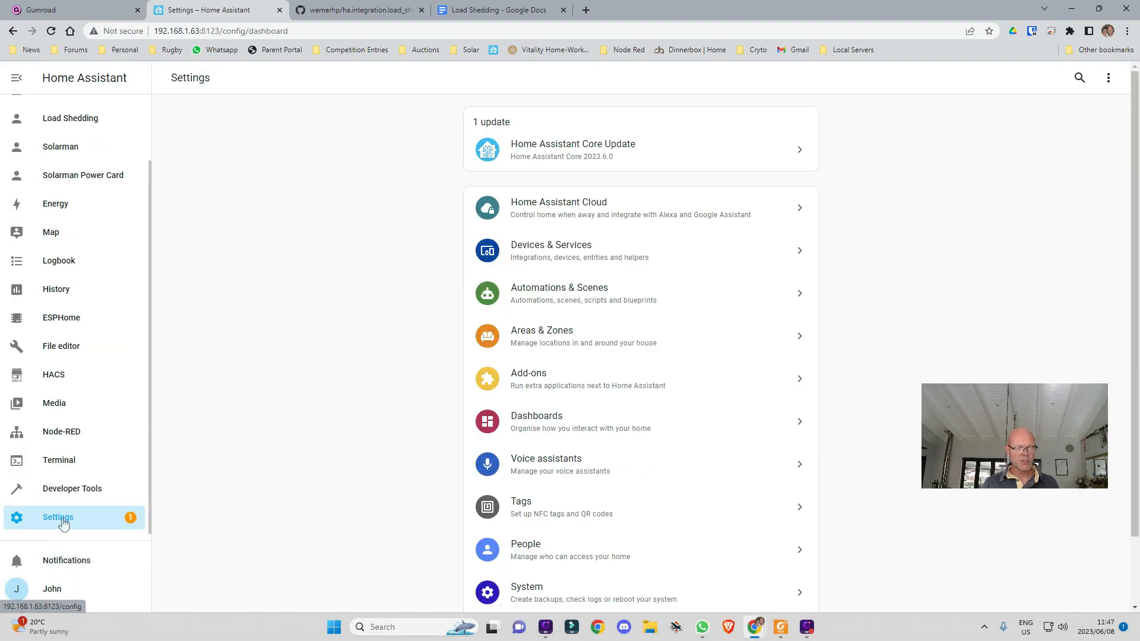
left_click(553, 257)
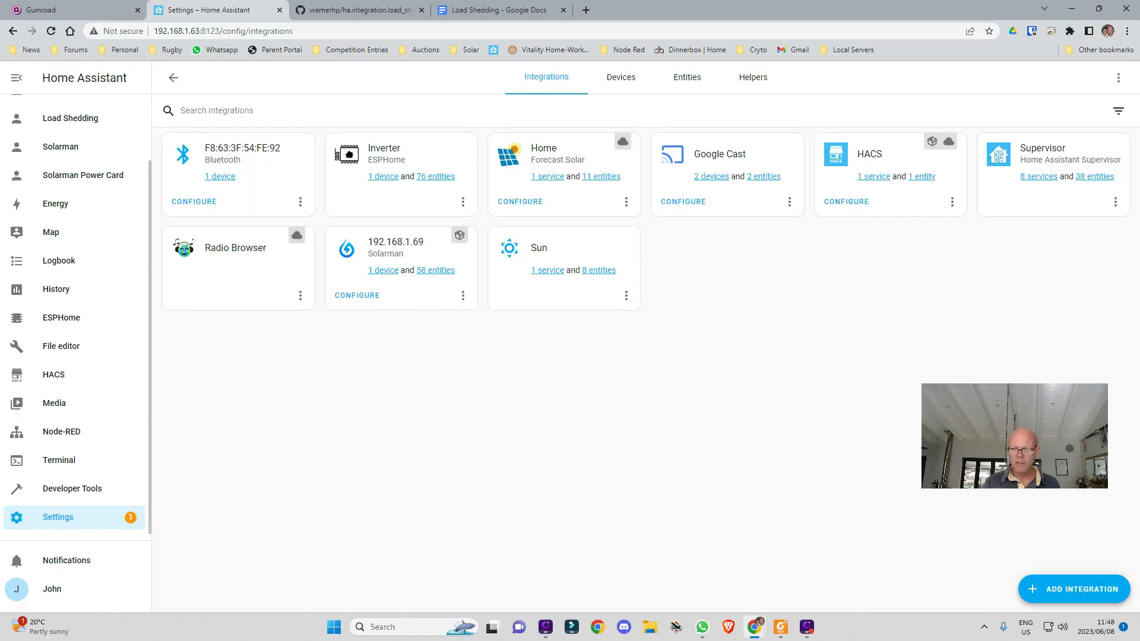
Add the Load Shedding integration with the API key and the Crowthorne AH (16) area
left_click(1086, 591)
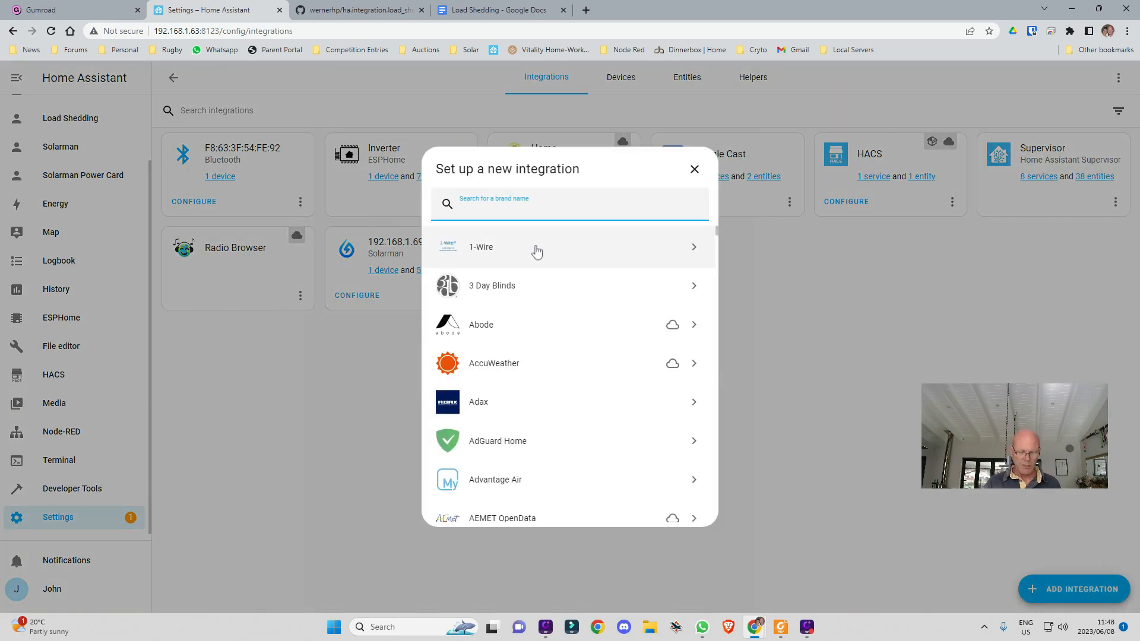
type("load")
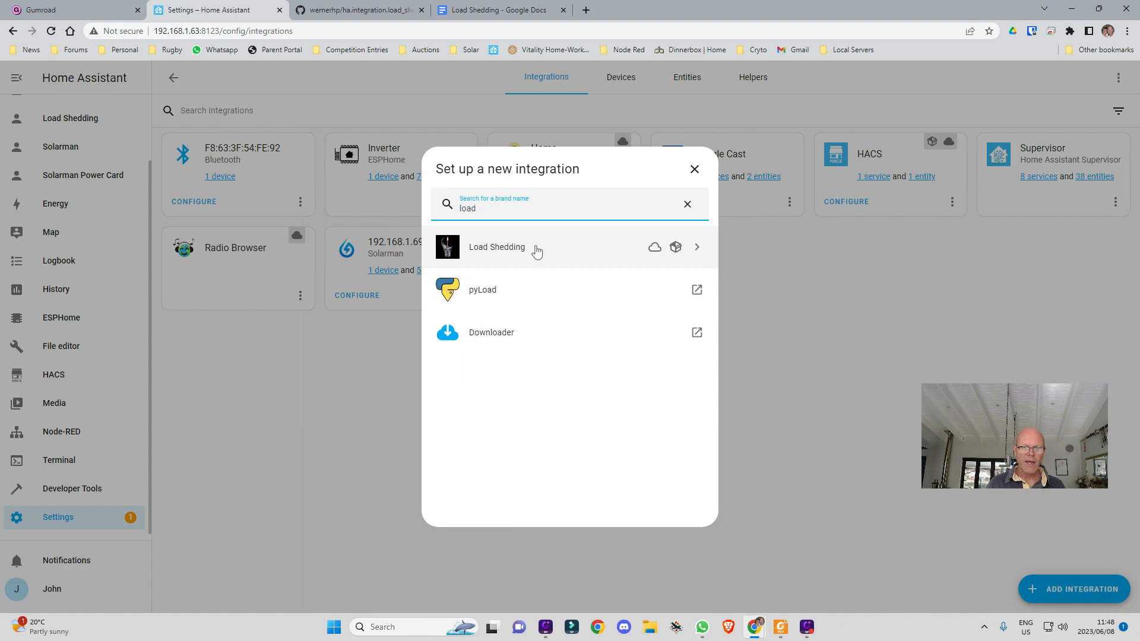
left_click(536, 251)
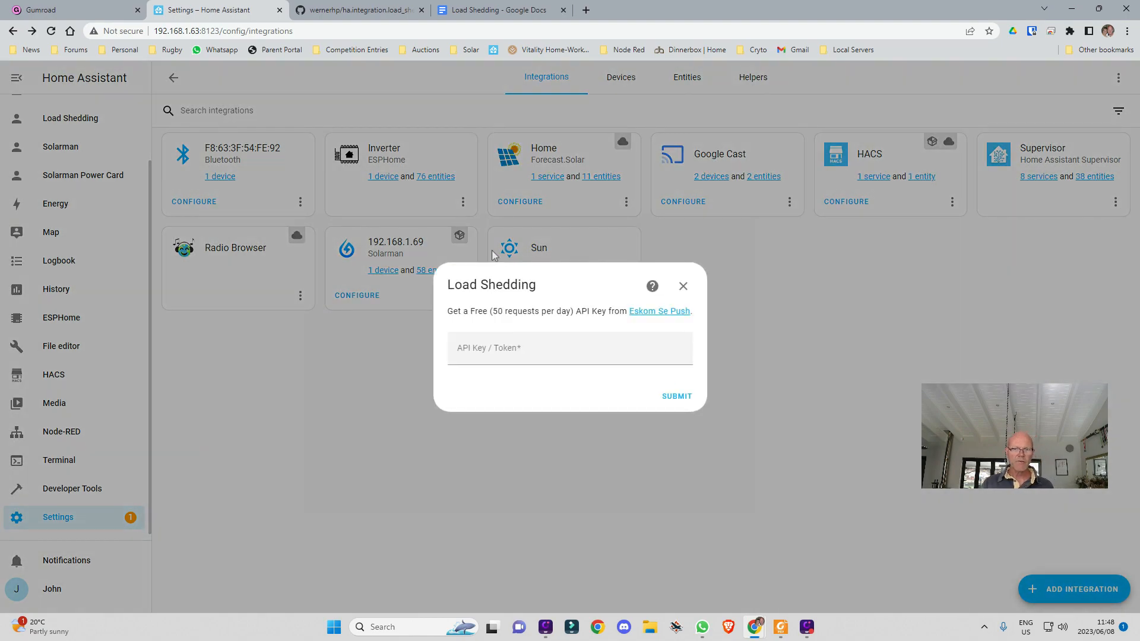
left_click(502, 355)
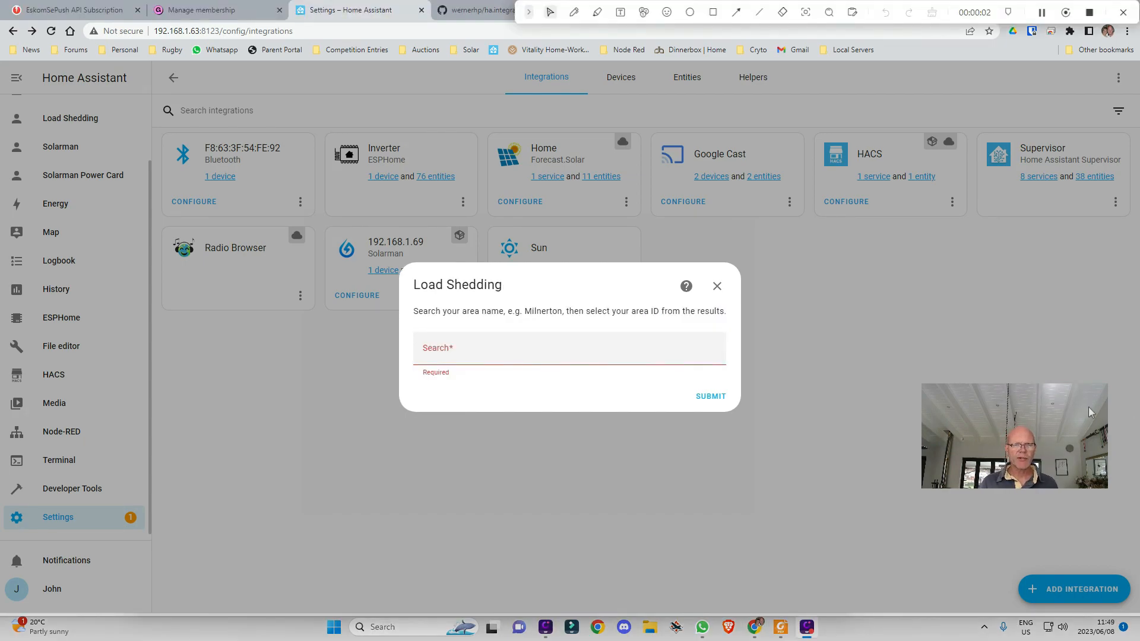
left_click(450, 355)
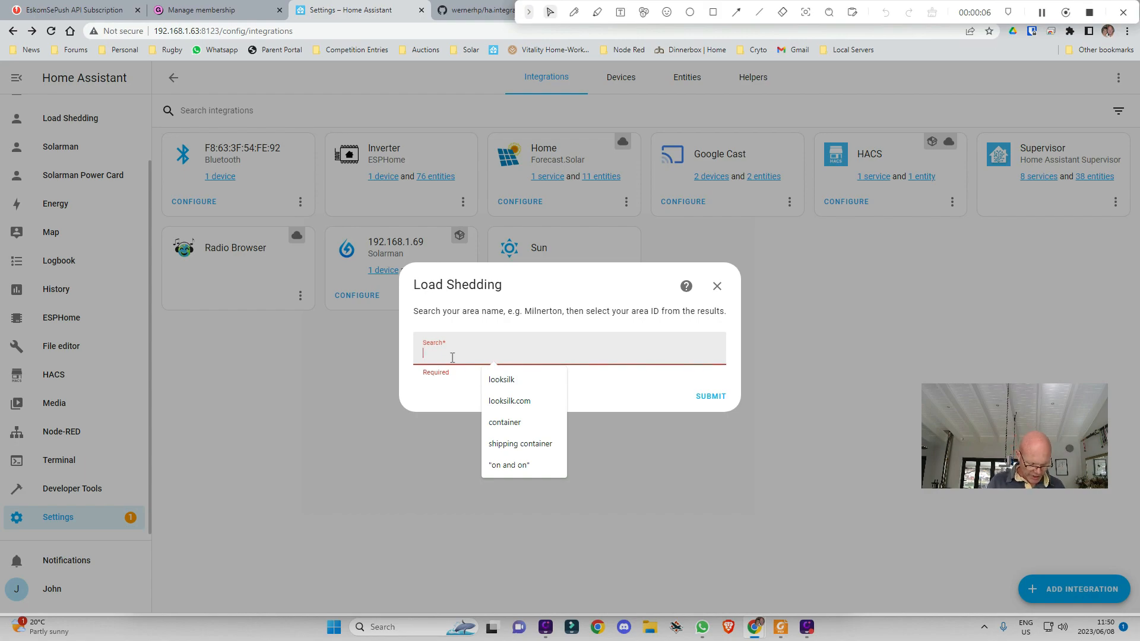
type("crow")
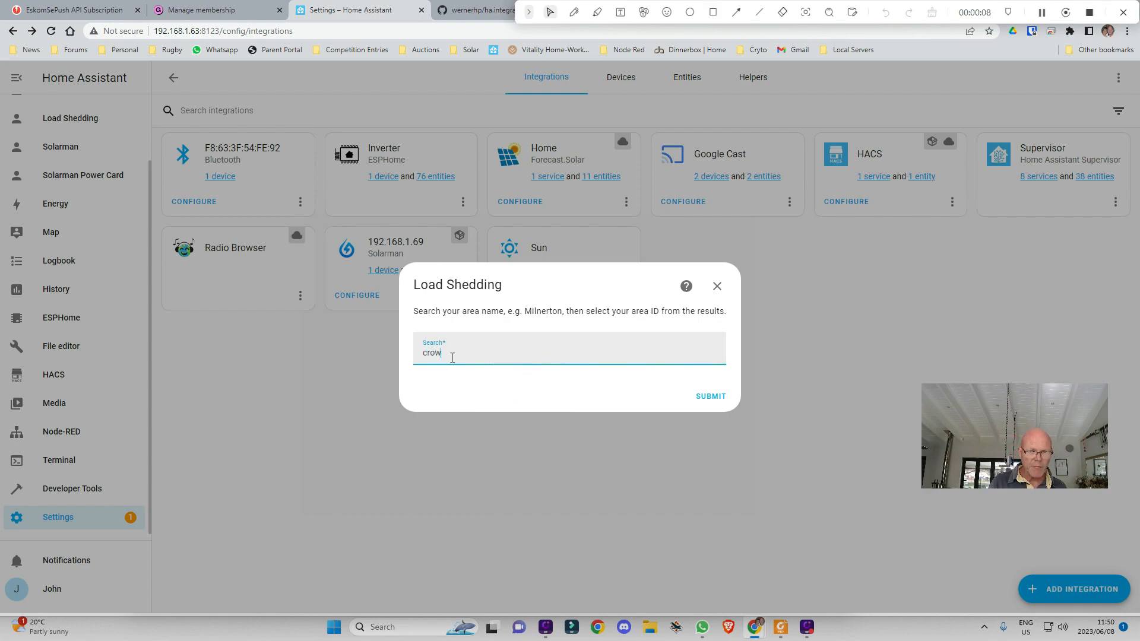
type("therne")
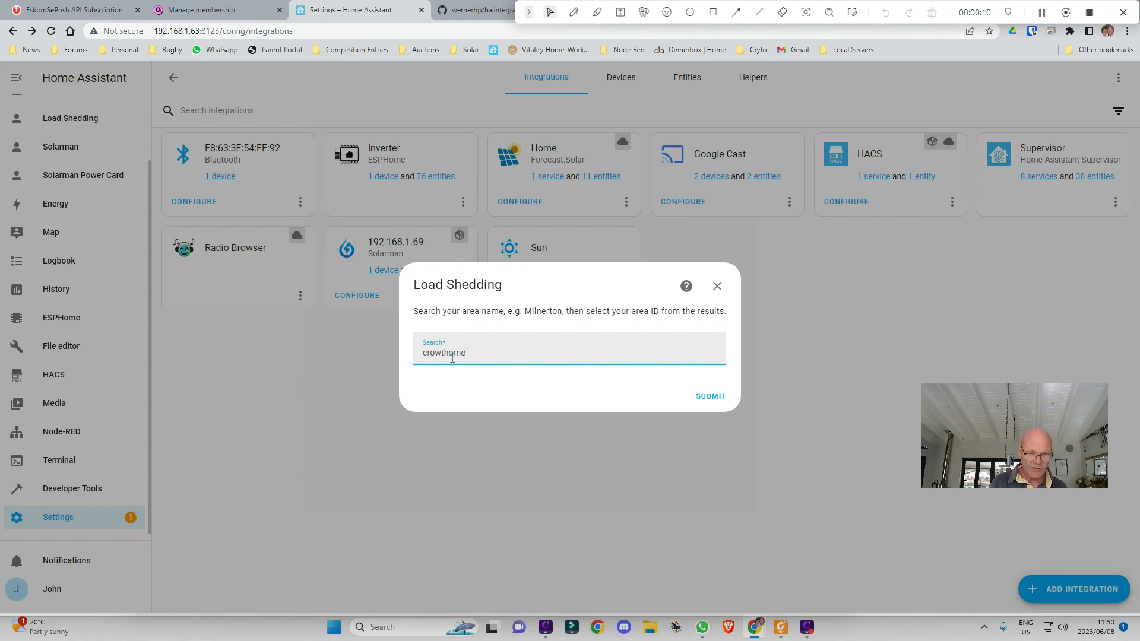
key("Return")
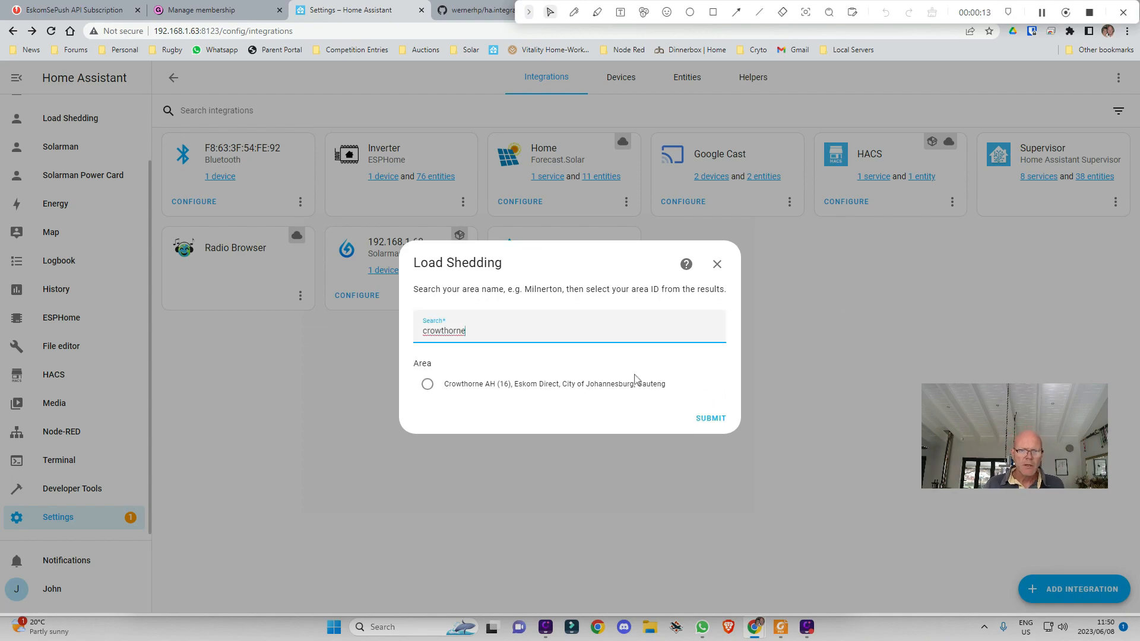
left_click(427, 384)
left_click(710, 418)
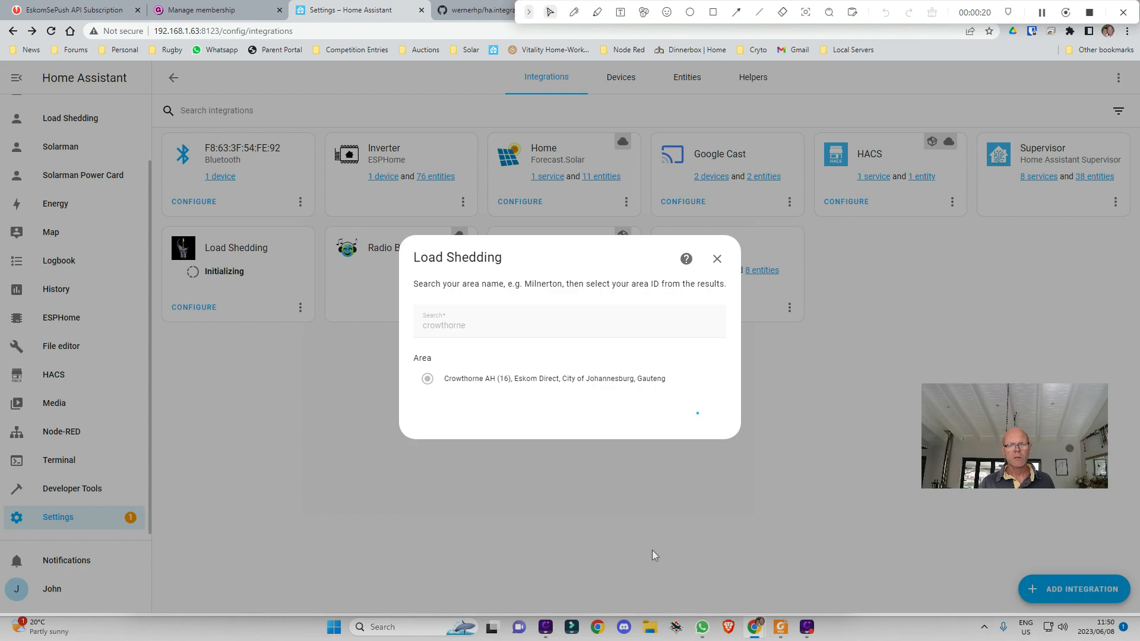
Dismiss the setup message and review the Load Shedding integration's four entities
left_click(655, 413)
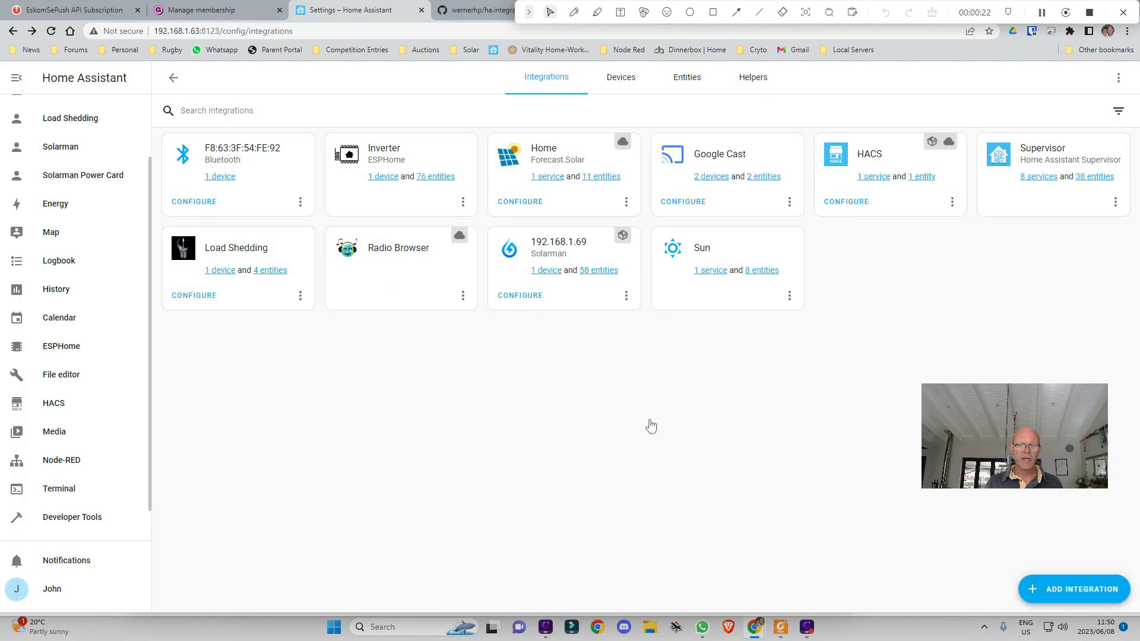
left_click(270, 271)
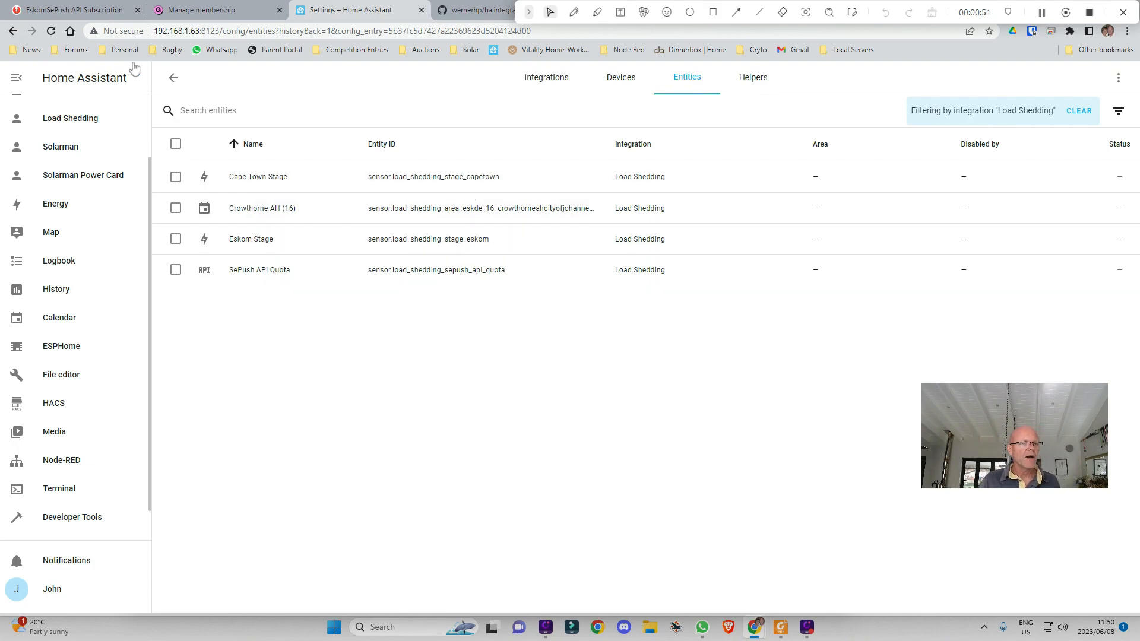
left_click(173, 78)
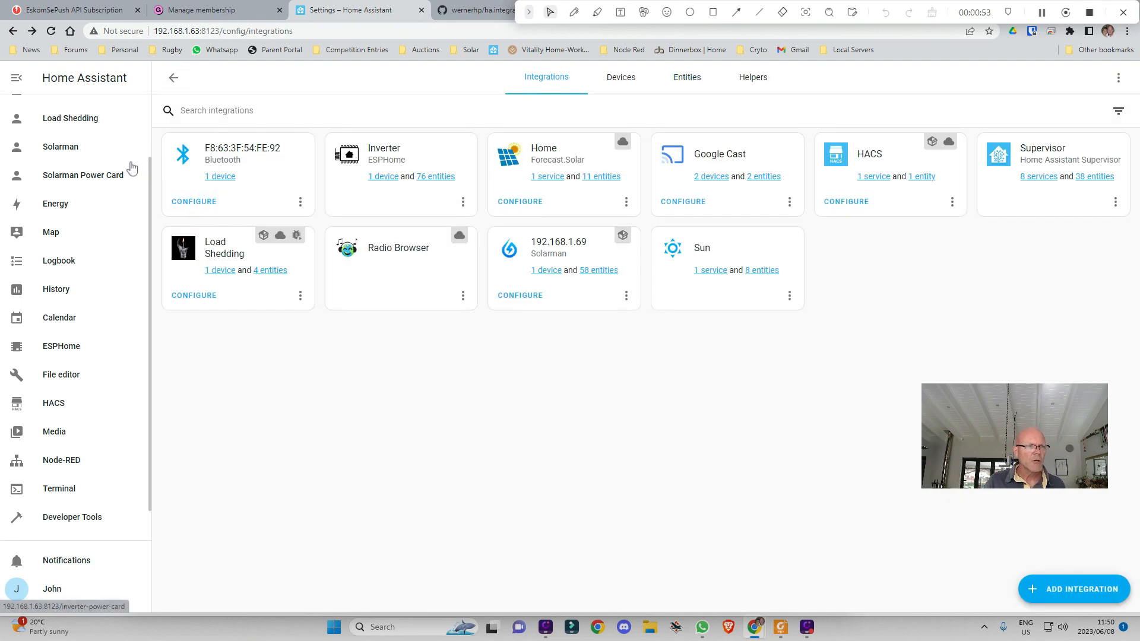
Open the Load Shedding dashboard showing Stage 3 slots for 8–10 June and API quota 23/200
left_click(90, 176)
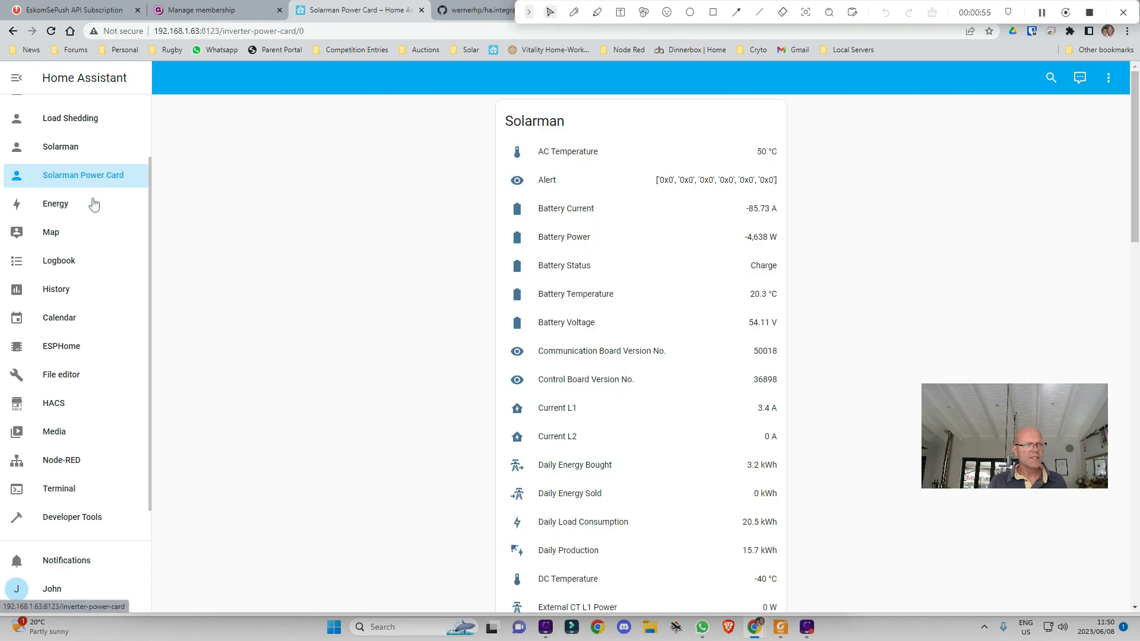
scroll(116, 206, "up", 2)
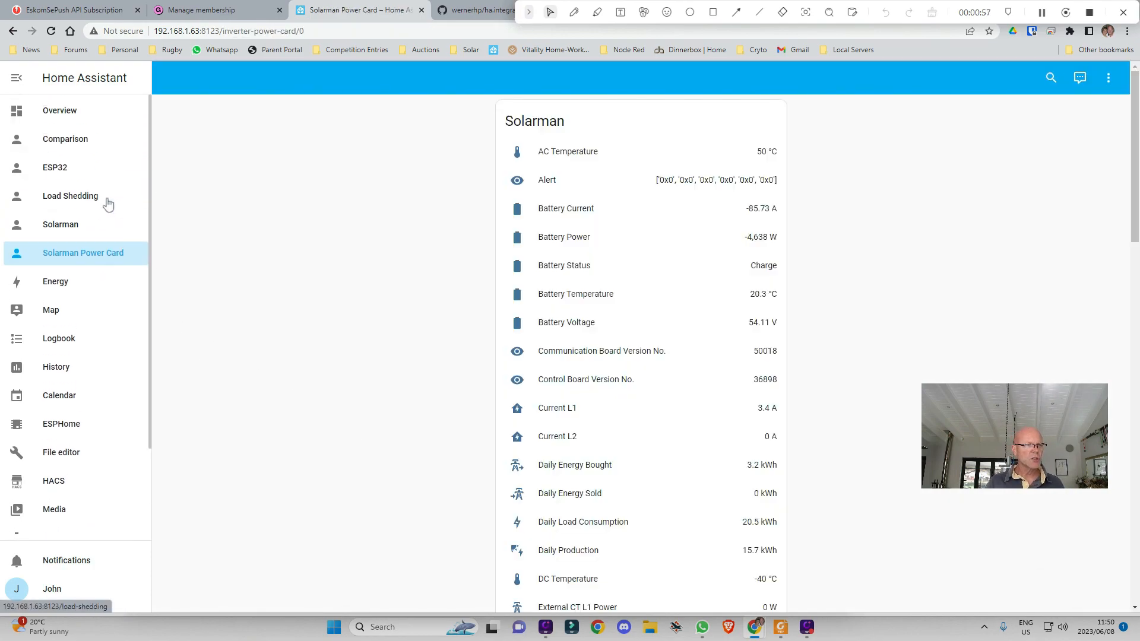
left_click(136, 201)
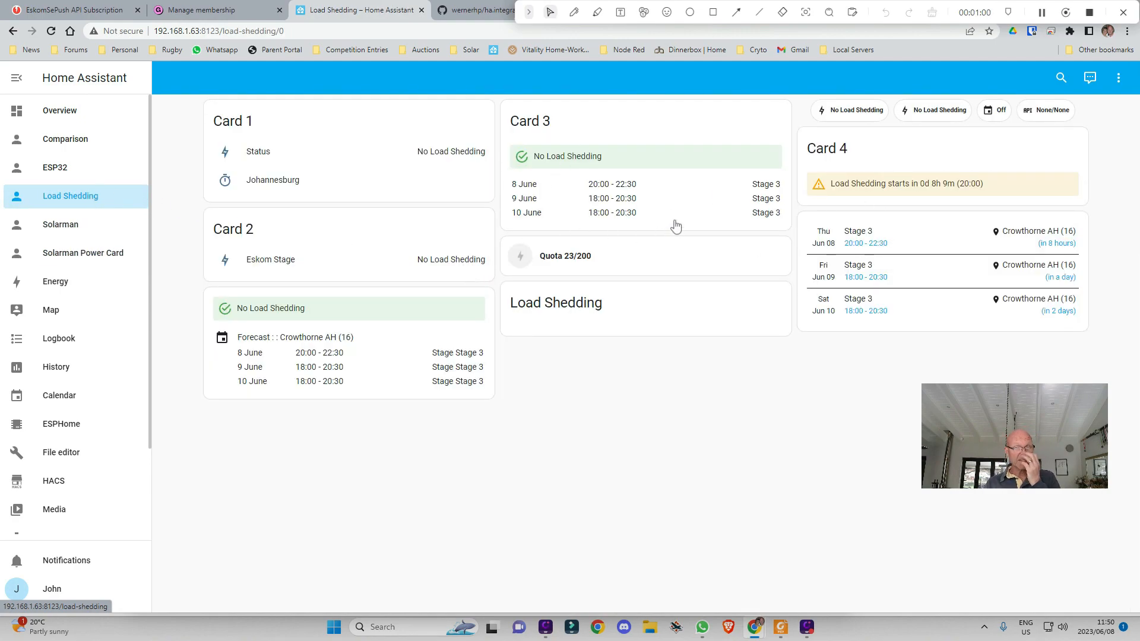
Open the load_shedding repository's examples folder listing card1–card4.yaml and four automation files
left_click(475, 10)
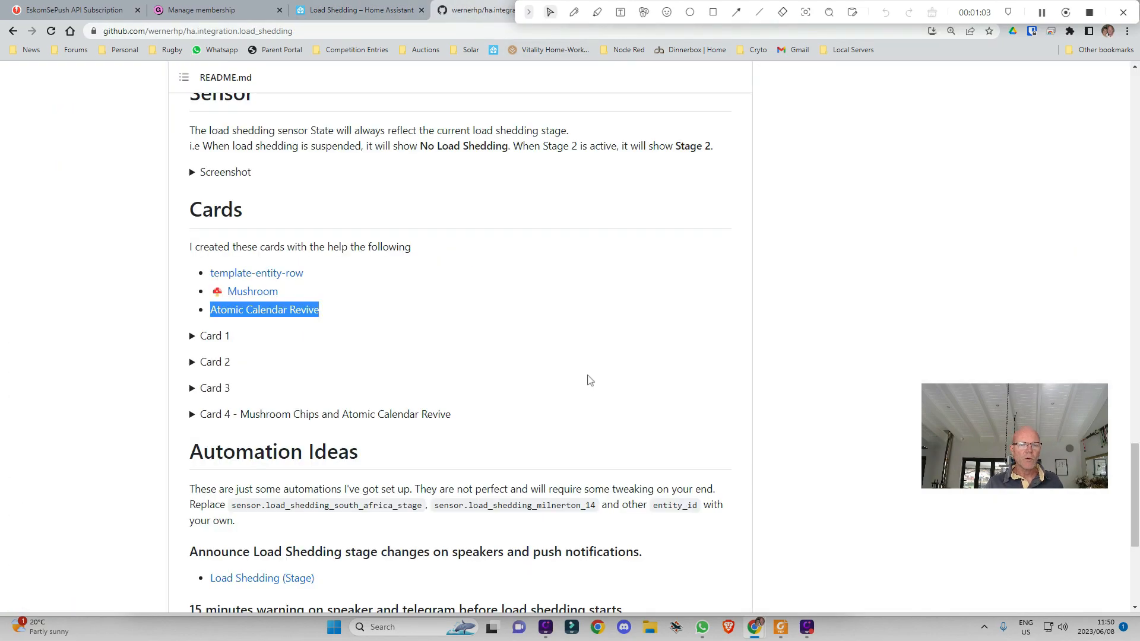
scroll(454, 309, "up", 20)
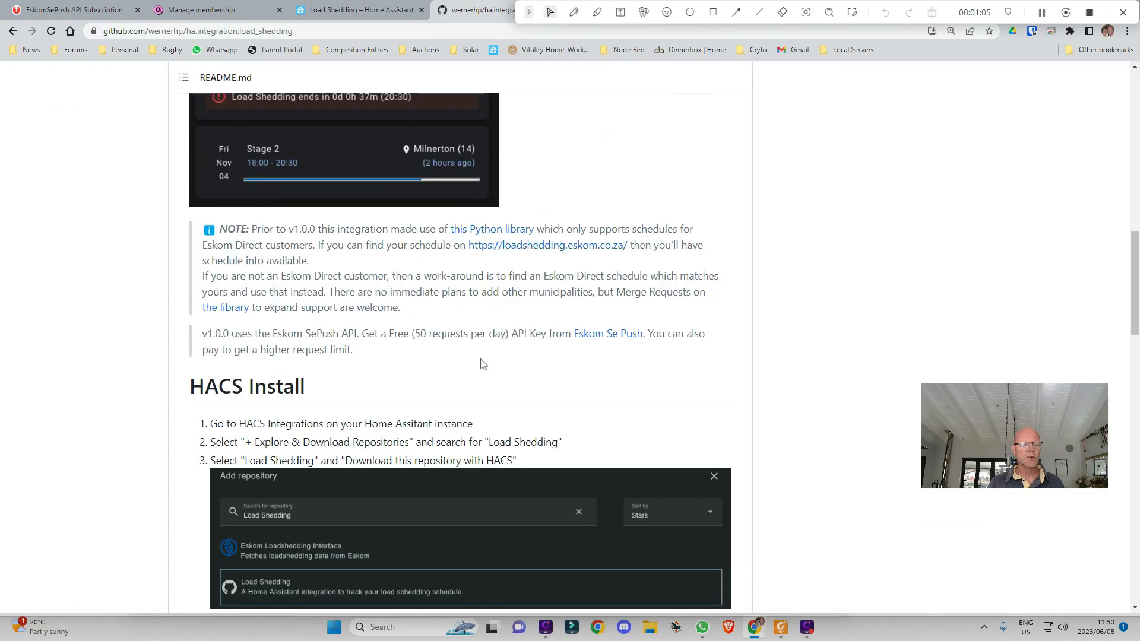
scroll(477, 387, "up", 4)
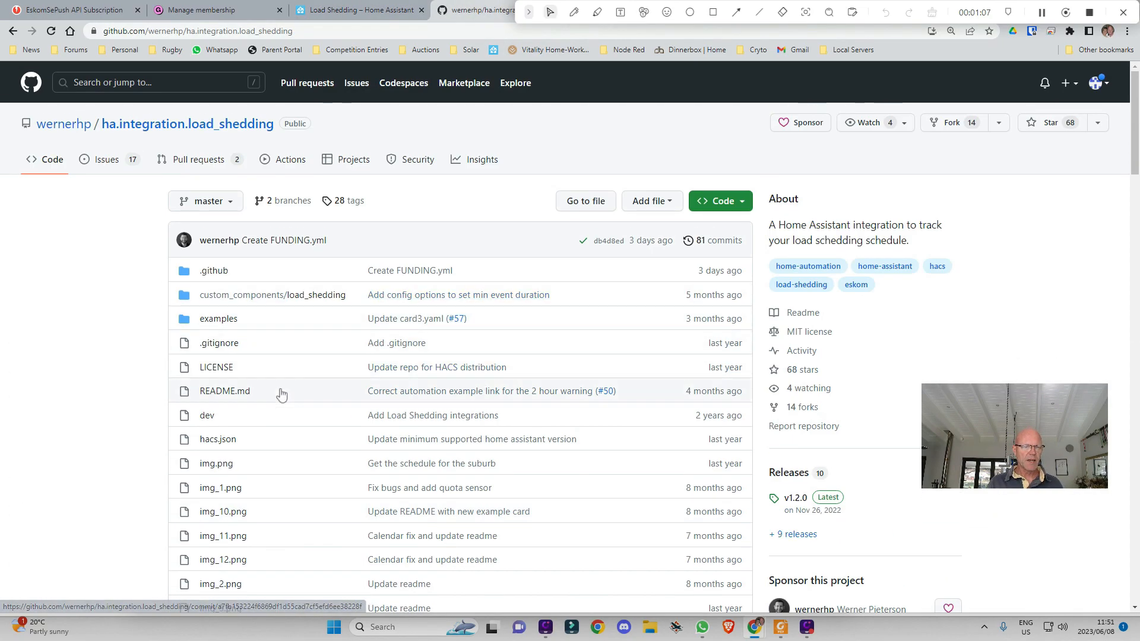
left_click(215, 321)
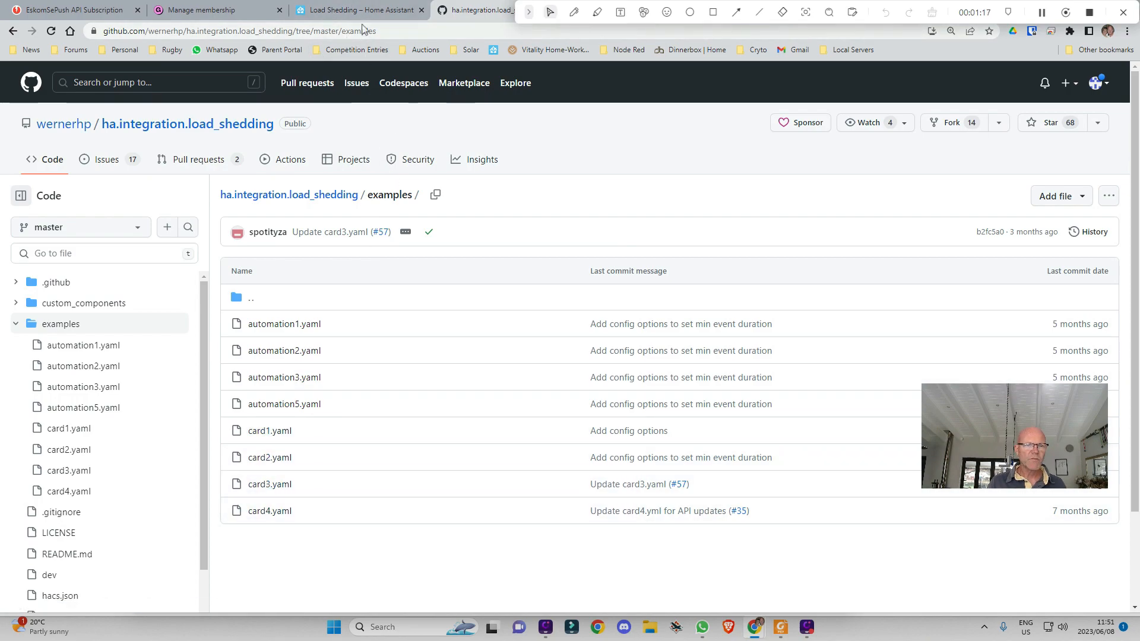
left_click(345, 12)
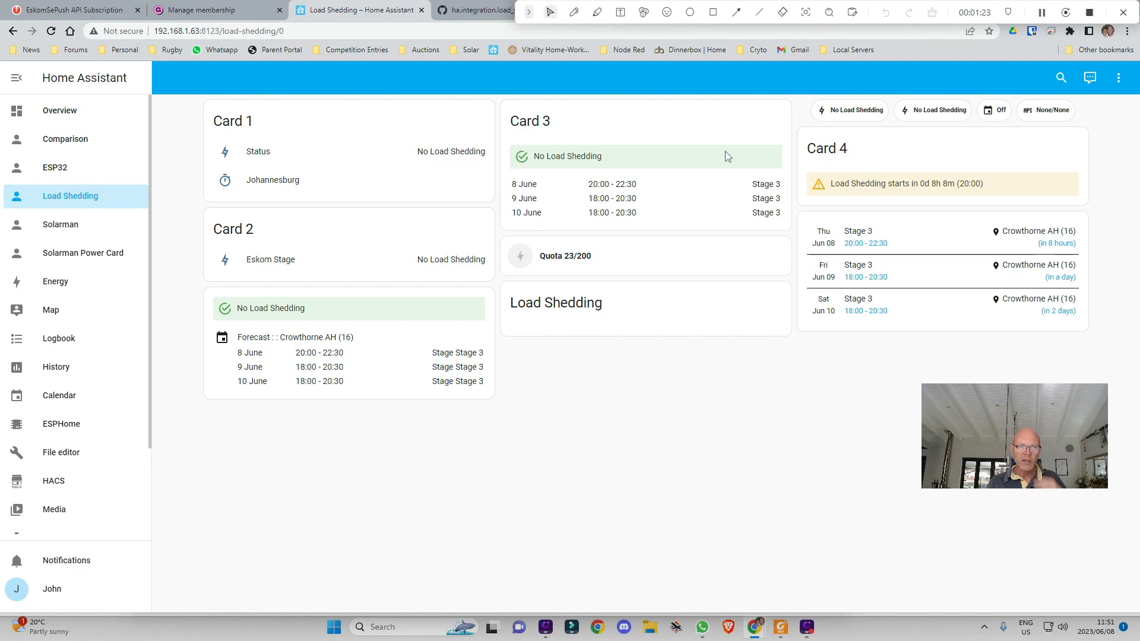
left_click(469, 10)
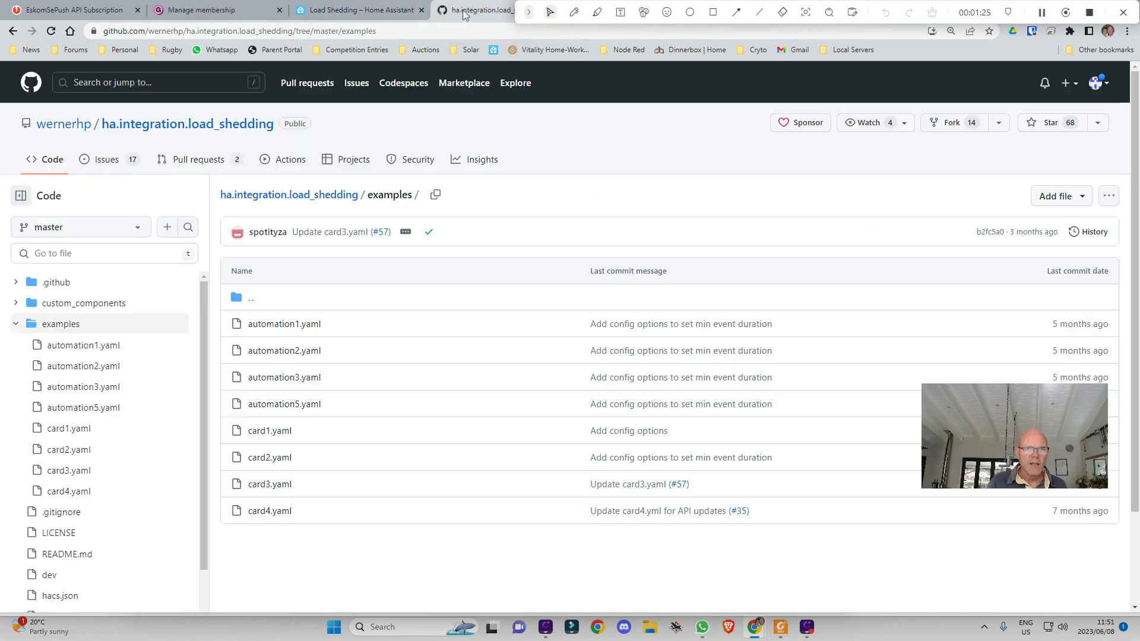
scroll(325, 304, "down", 2)
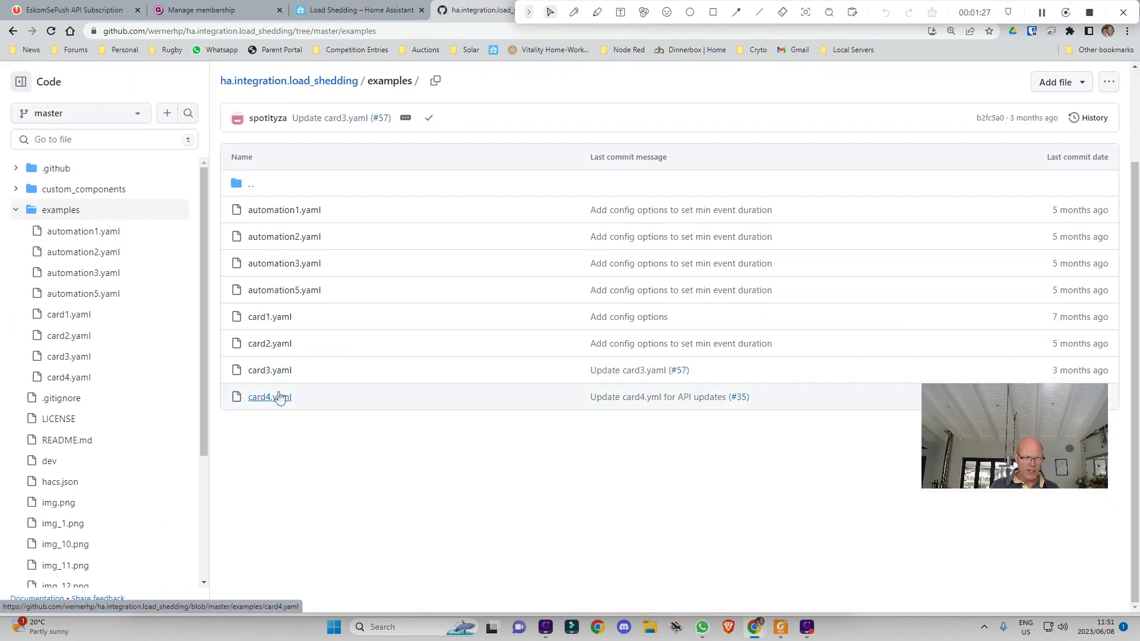
Open the card4.yaml example on GitHub and view its source from the top
left_click(274, 399)
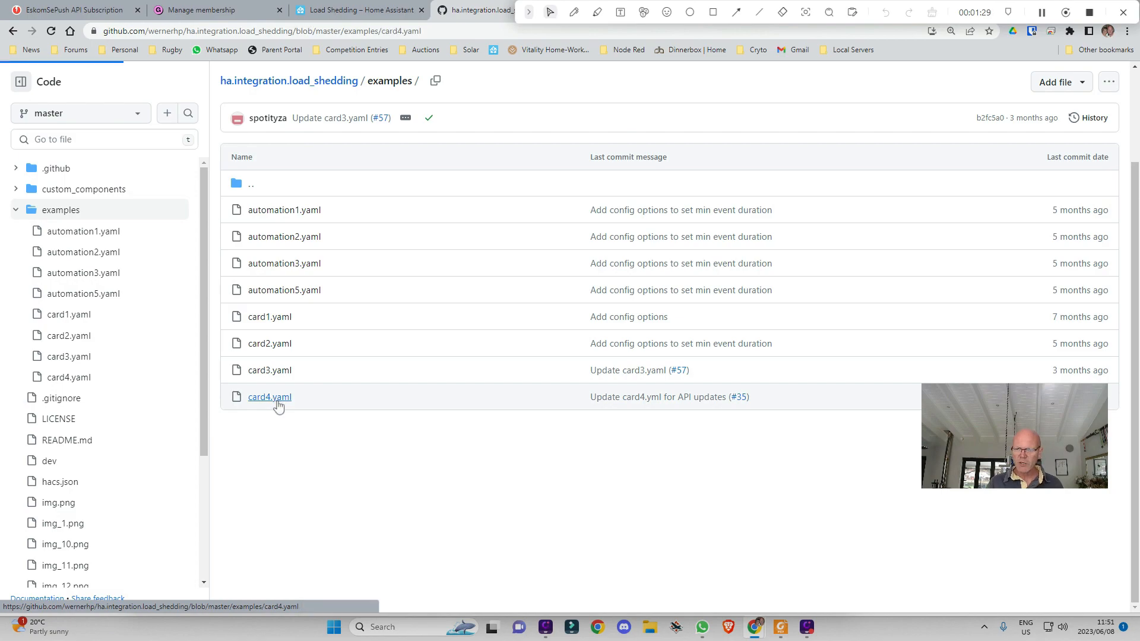
left_click_drag(1008, 414, 1017, 129)
left_click(521, 352)
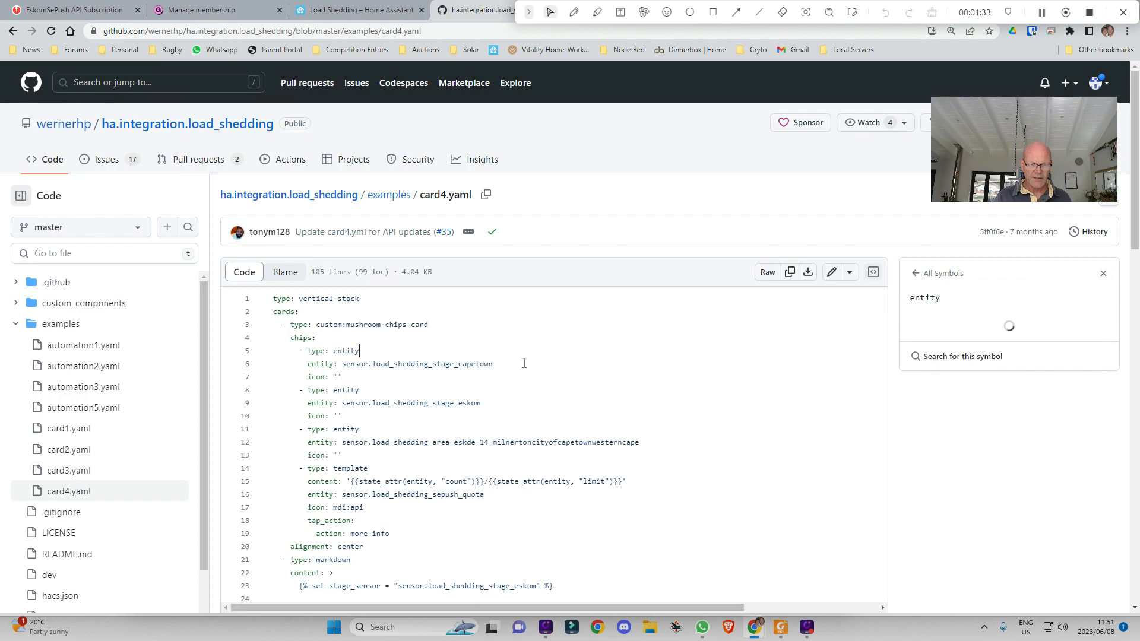
scroll(519, 356, "down", 1)
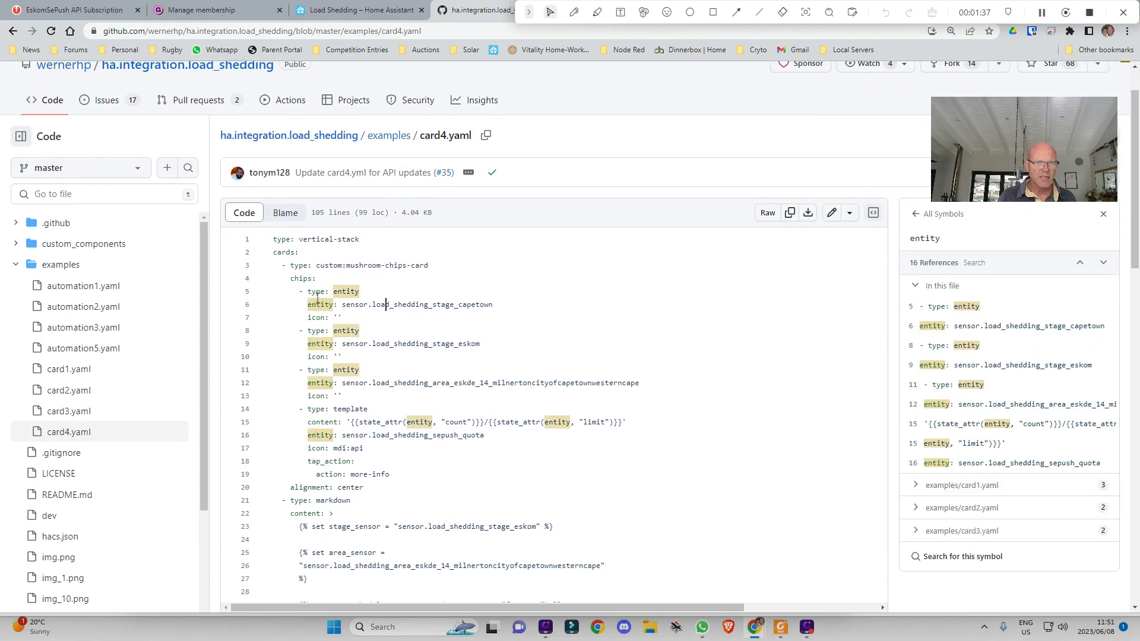
key("Home")
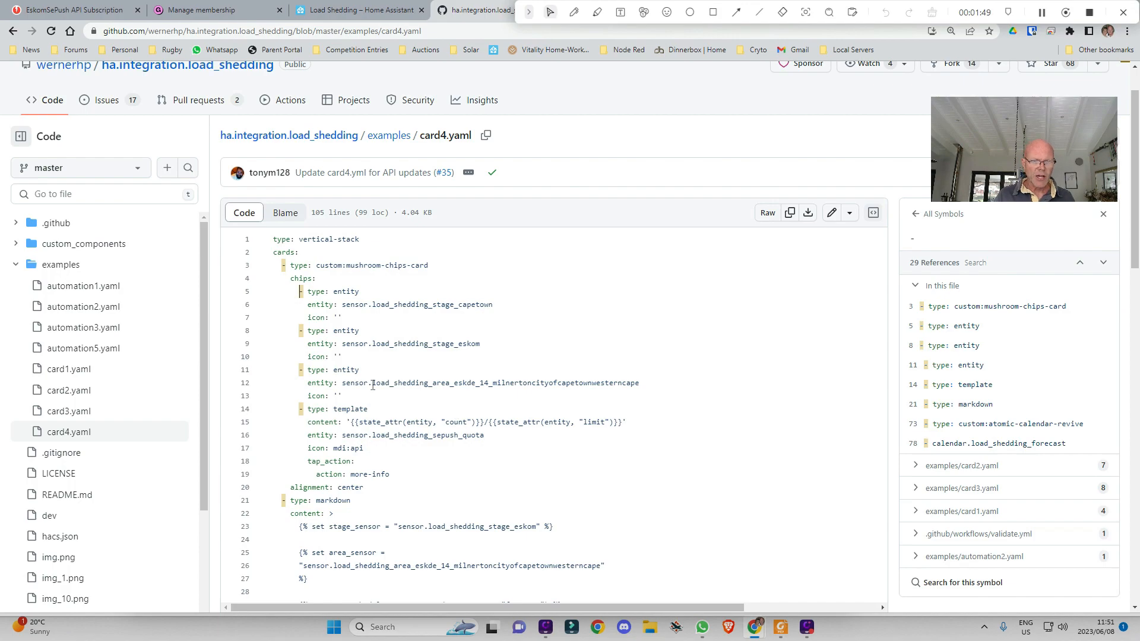
Select the area sensor entity name on line 12, then go back to the Load Shedding dashboard
left_click_drag(343, 383, 649, 384)
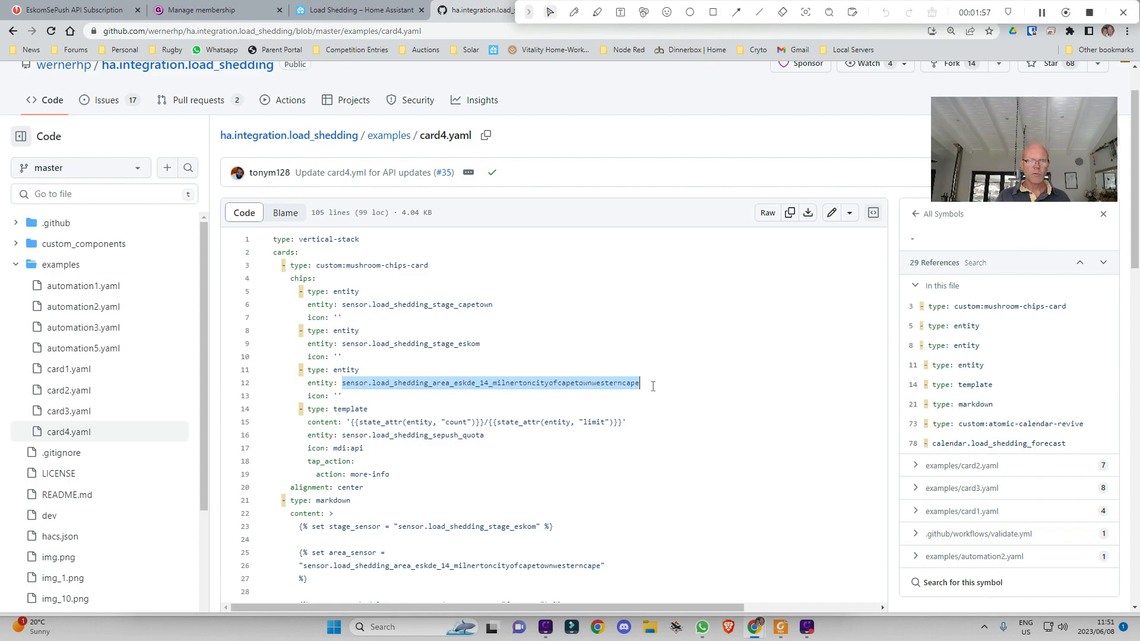
scroll(653, 387, "down", 2)
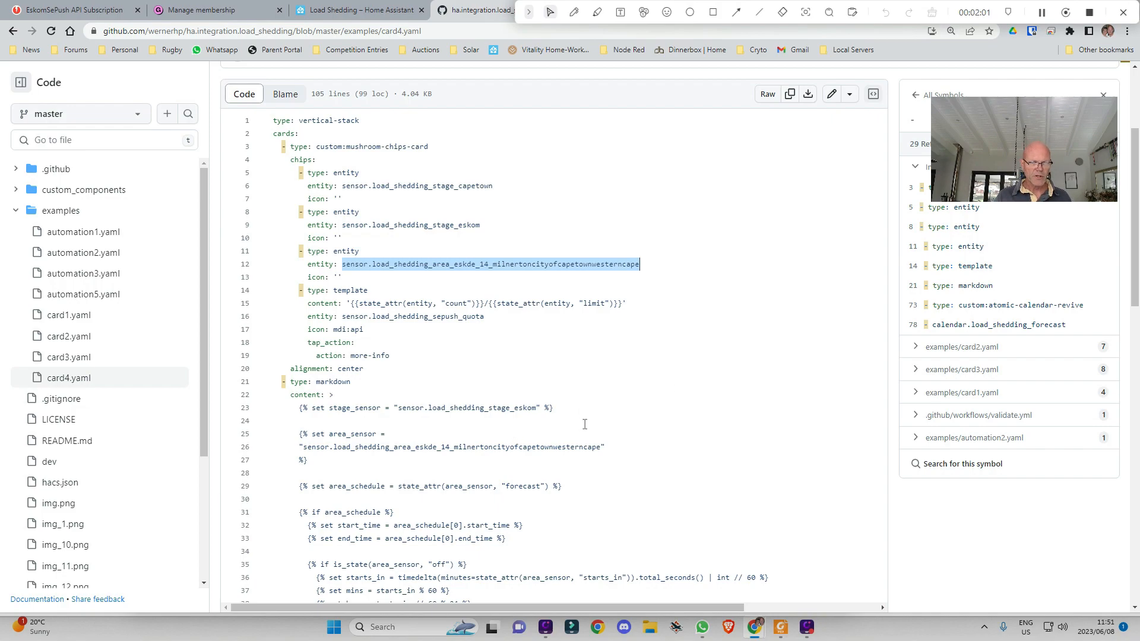
scroll(657, 422, "down", 3)
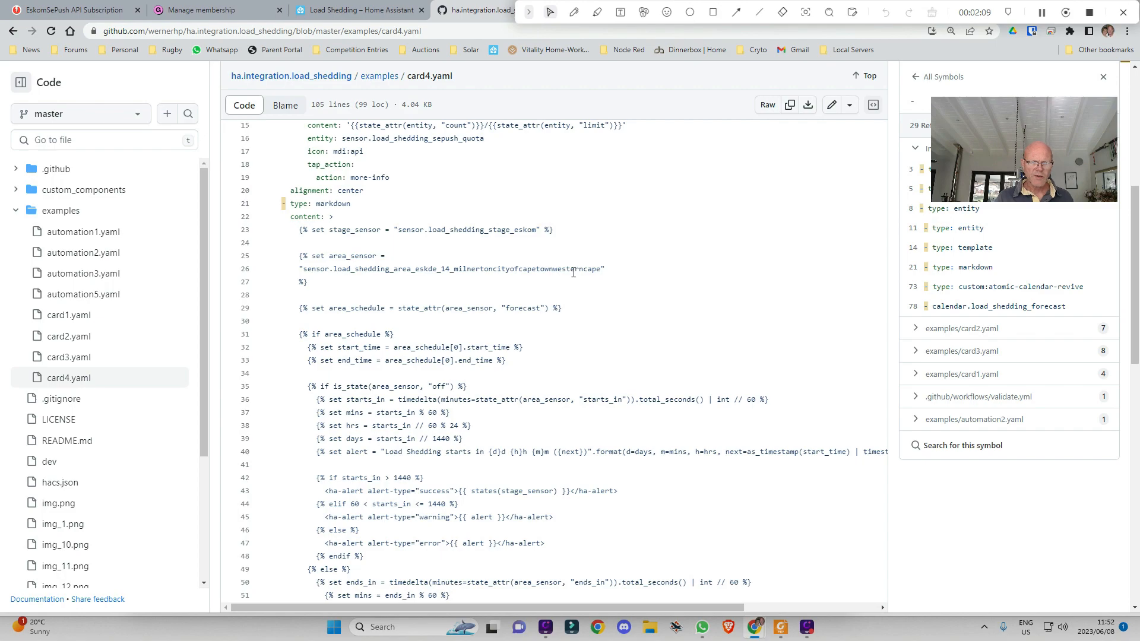
scroll(653, 261, "up", 2)
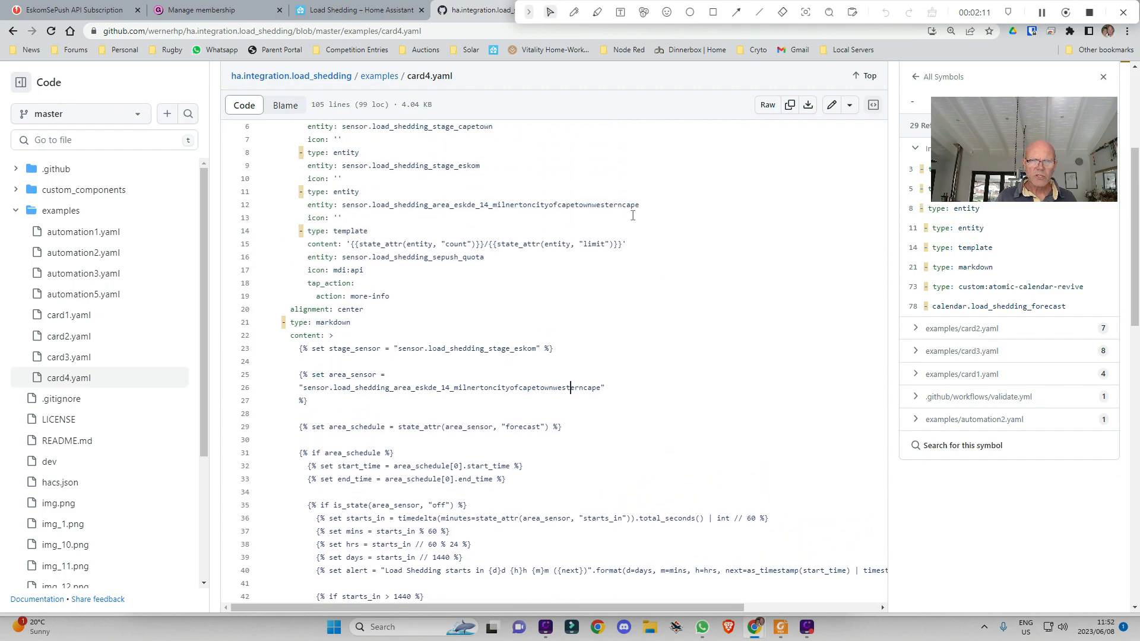
scroll(633, 215, "up", 2)
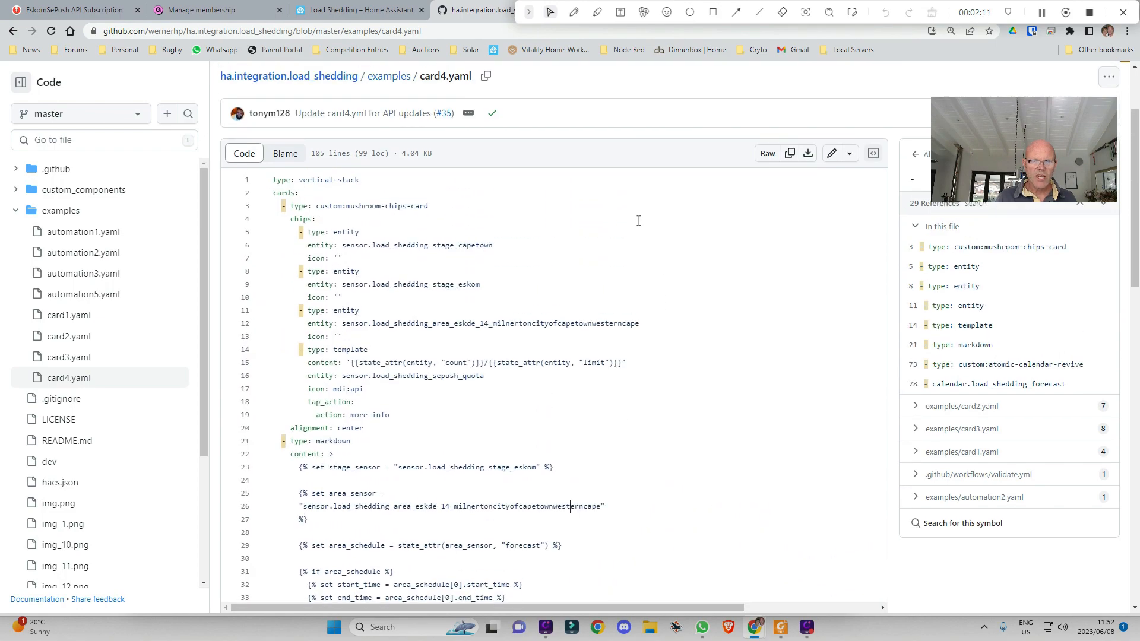
left_click(336, 9)
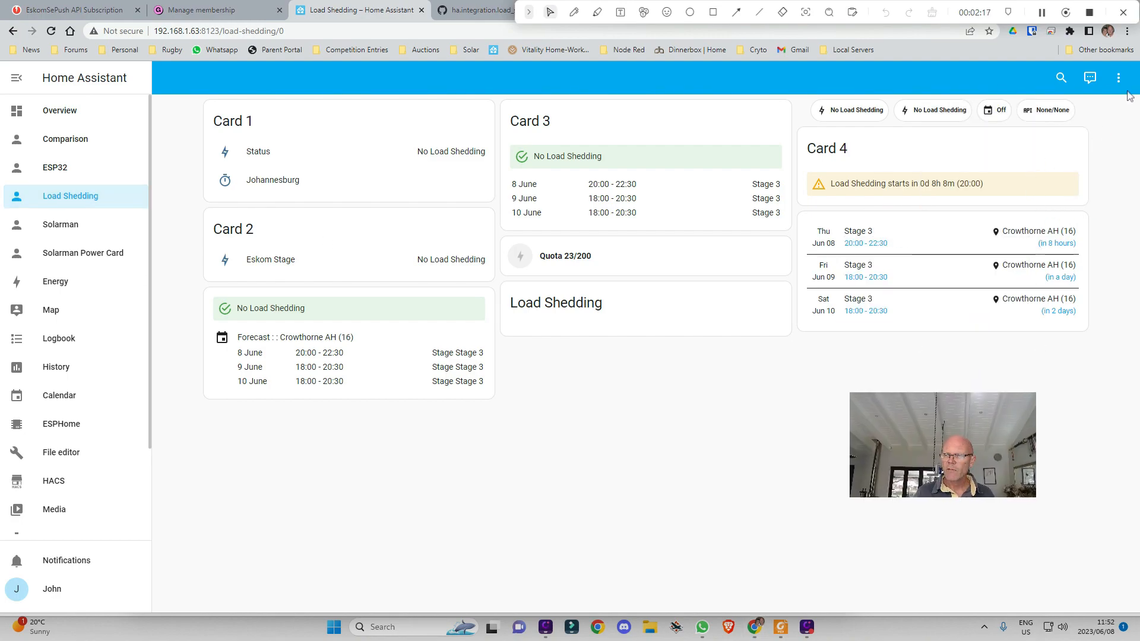
left_click(1116, 78)
left_click(1108, 111)
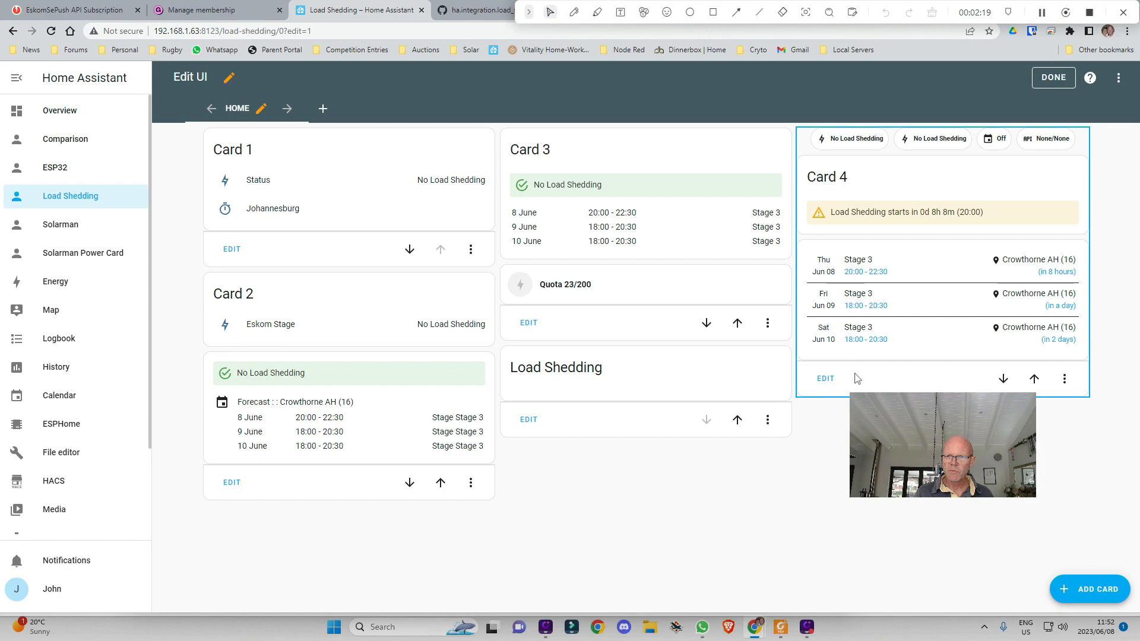
left_click(826, 378)
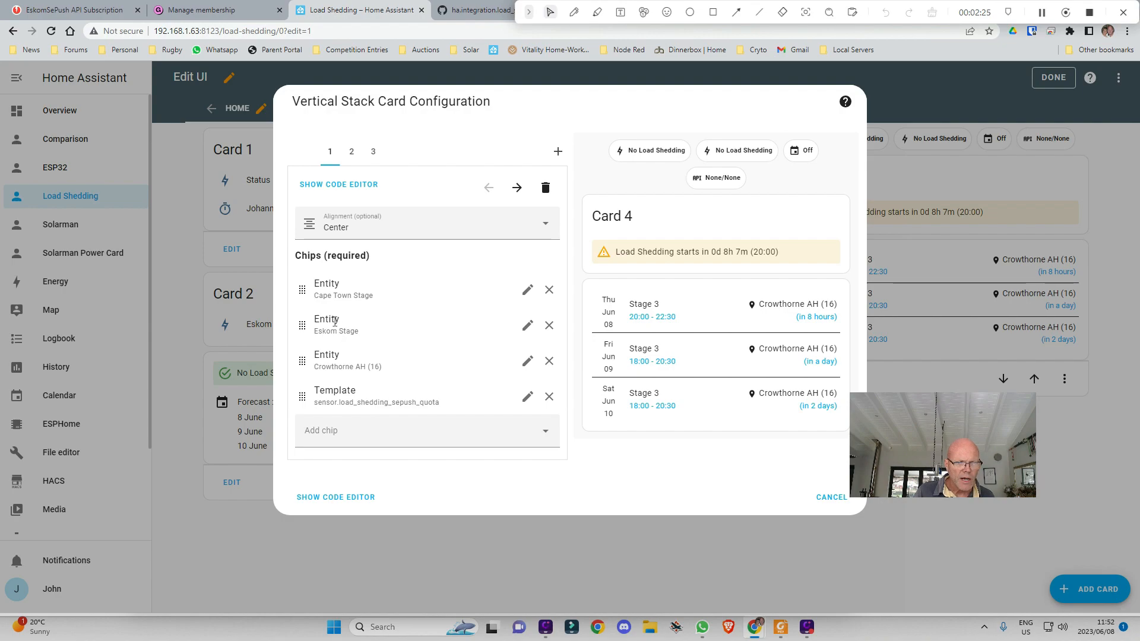
left_click(332, 498)
scroll(404, 411, "down", 4)
scroll(394, 405, "up", 4)
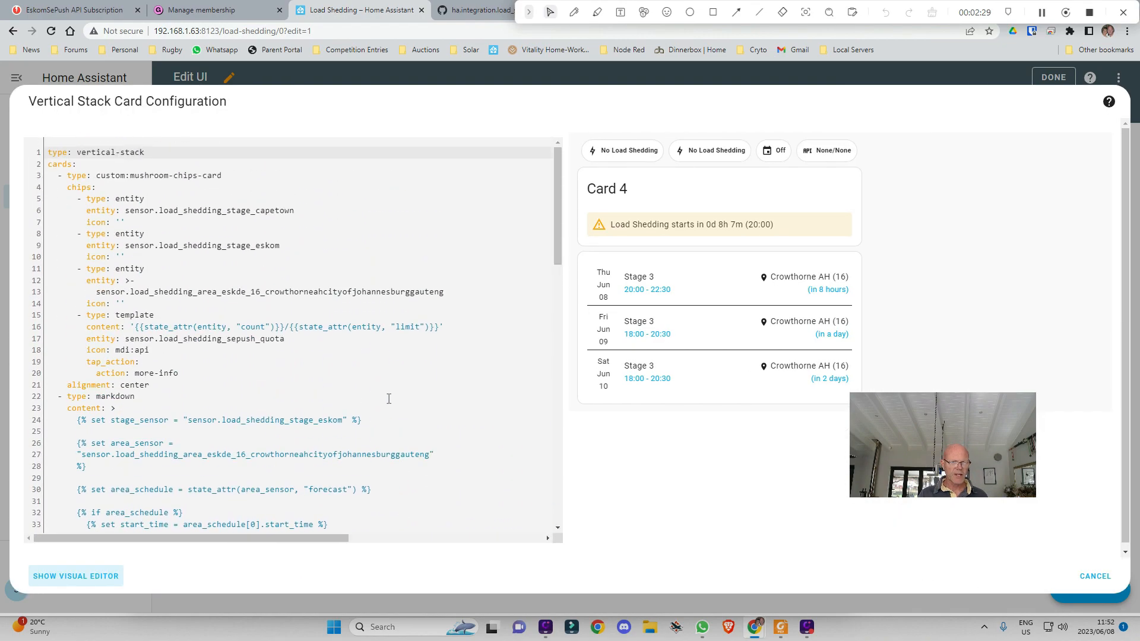
scroll(388, 398, "down", 1)
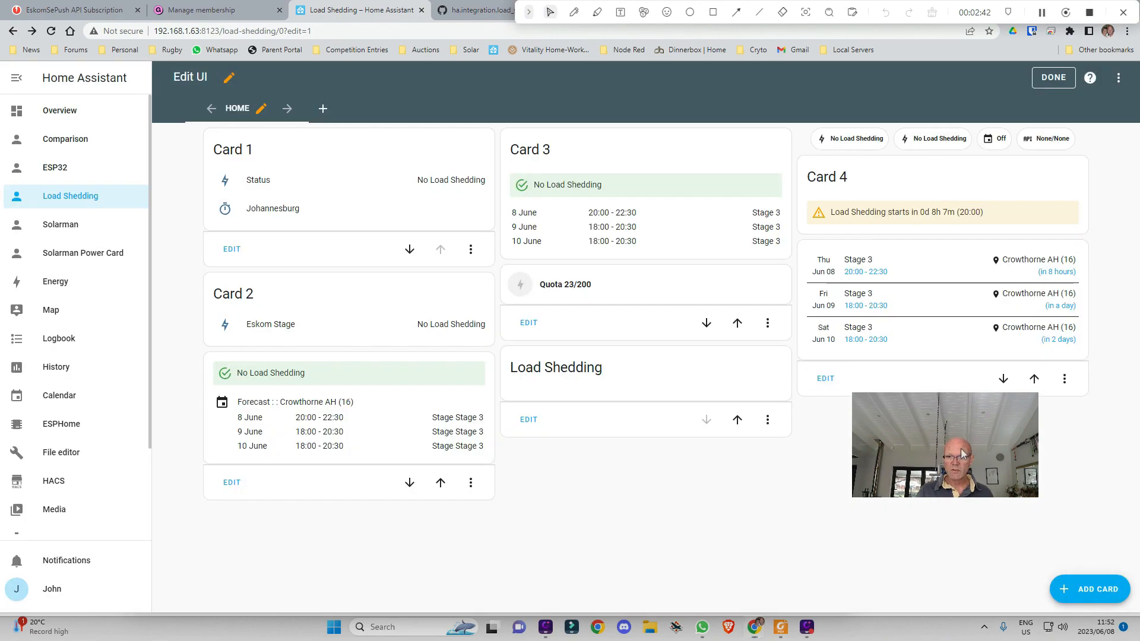
left_click_drag(961, 454, 1010, 475)
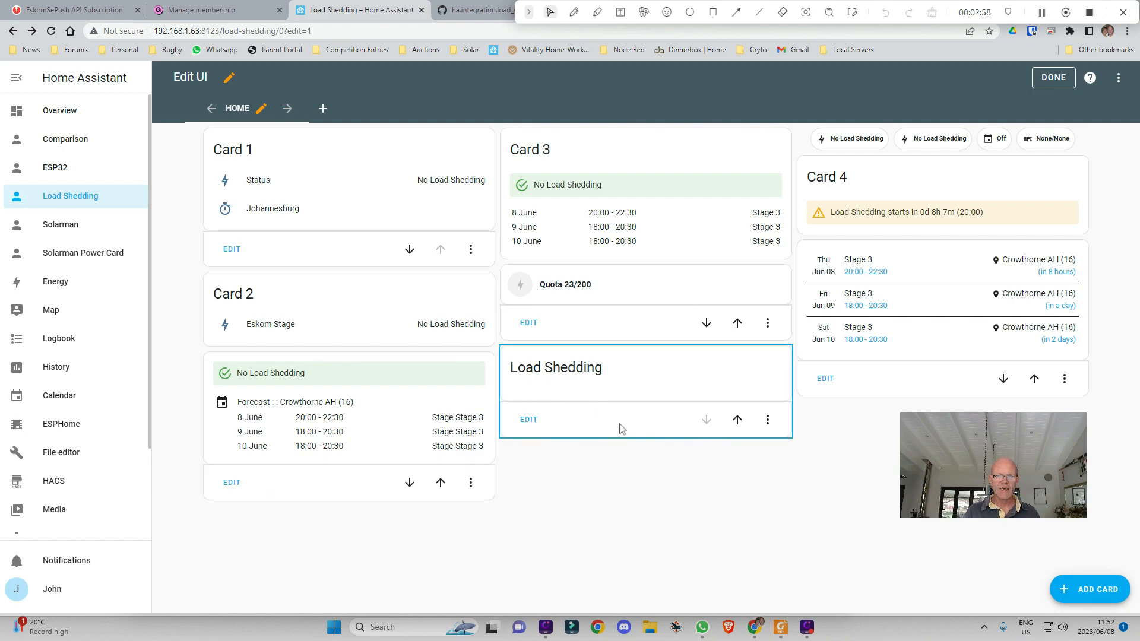
left_click(1045, 77)
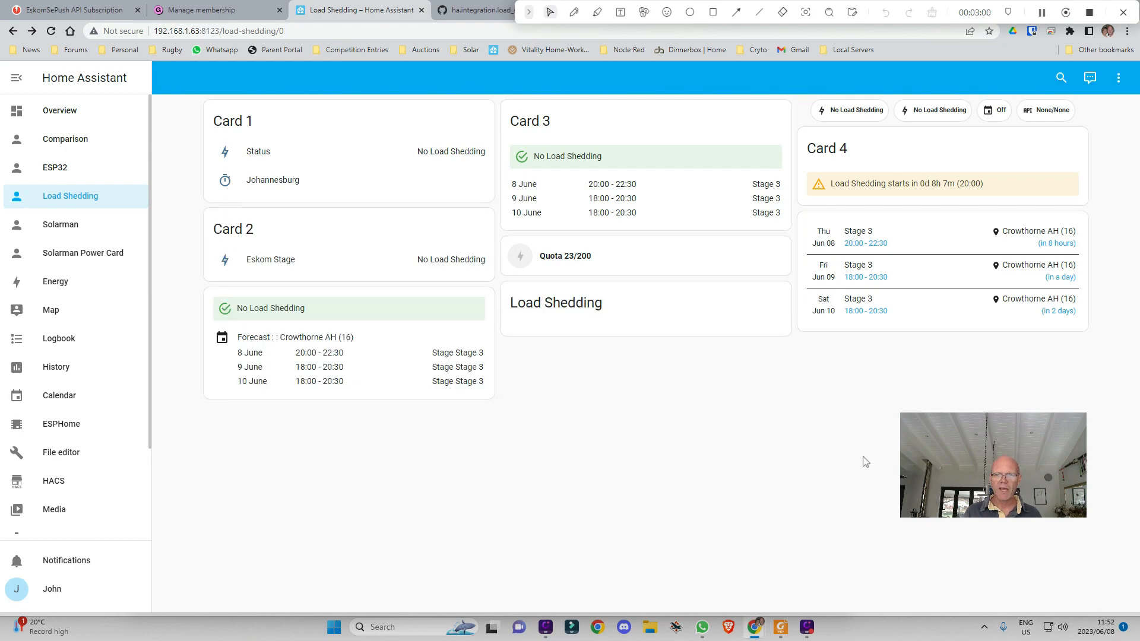